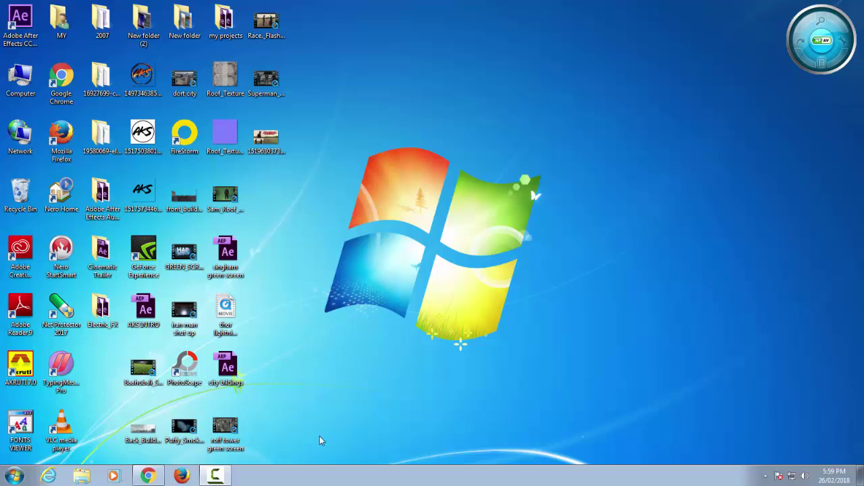
Open YouTube in Chrome and search for 'free intro templates for after effects'
left_click(148, 476)
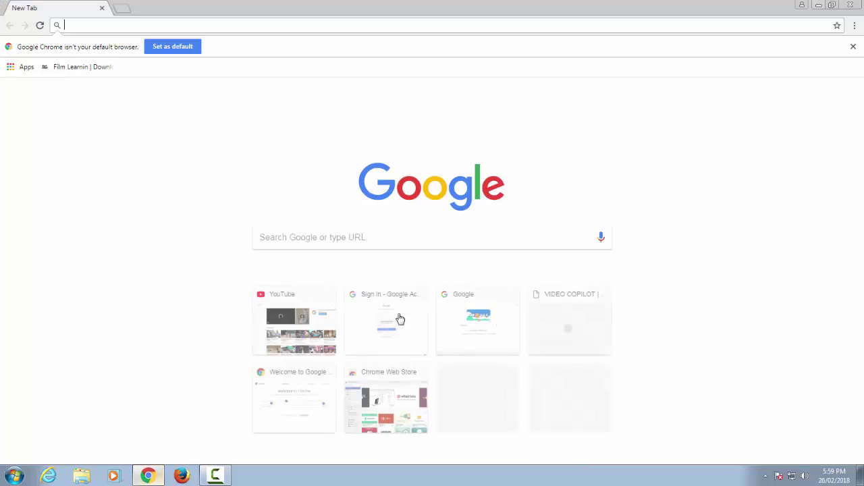
left_click(314, 323)
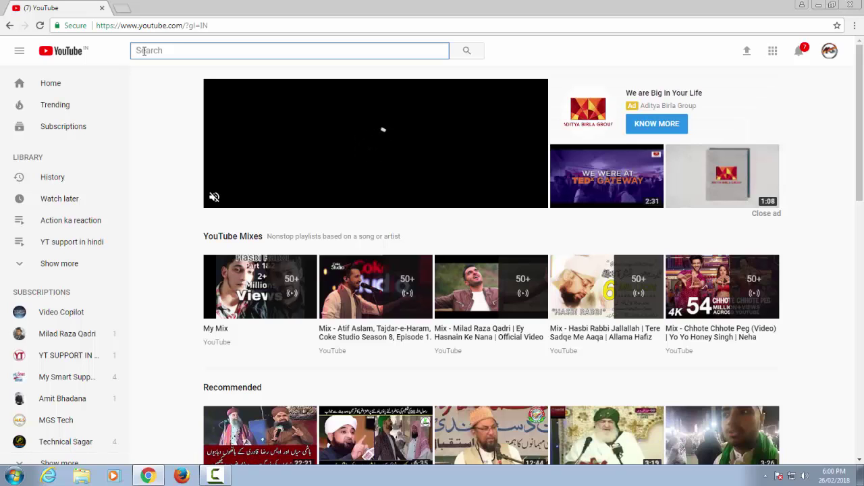
type("free intro templates")
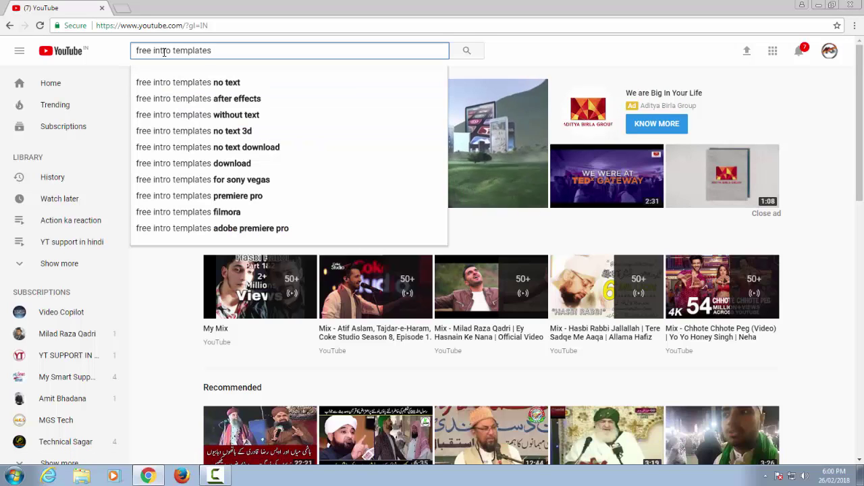
type(" for")
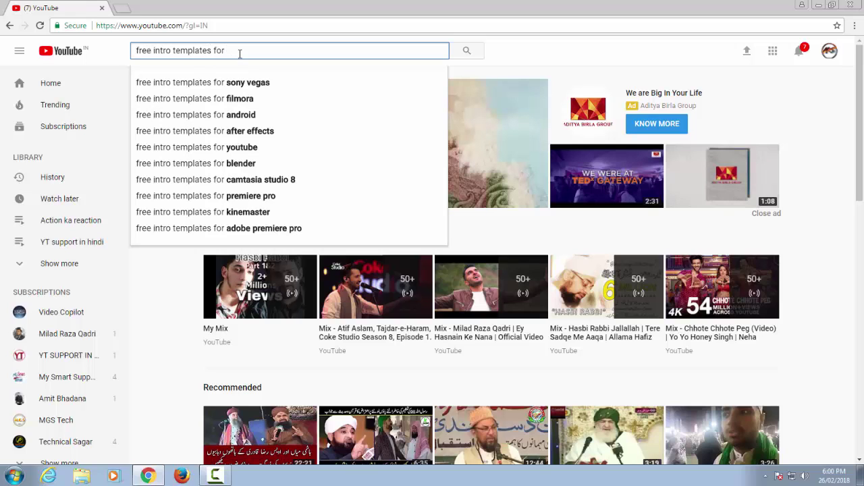
left_click(240, 137)
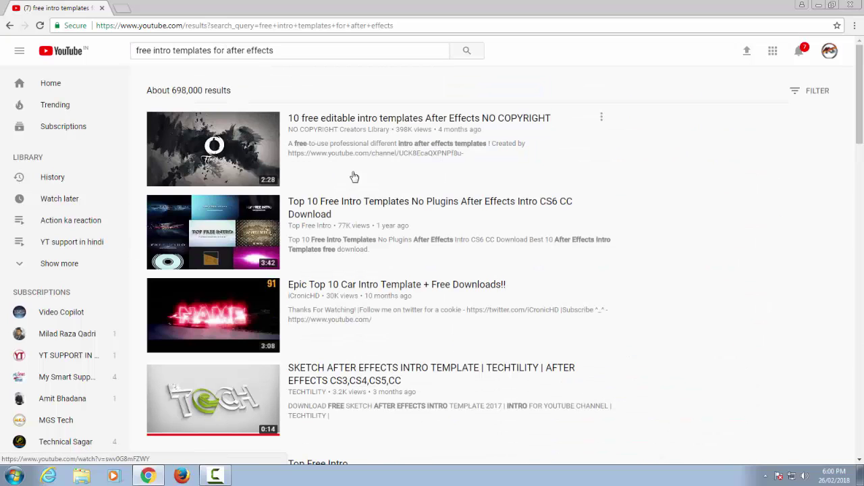
scroll(318, 294, "down", 1)
scroll(319, 297, "down", 2)
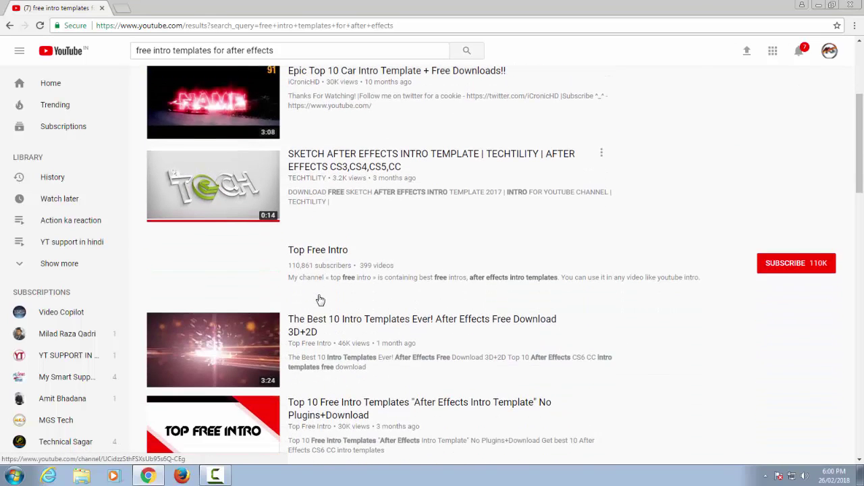
scroll(320, 300, "down", 3)
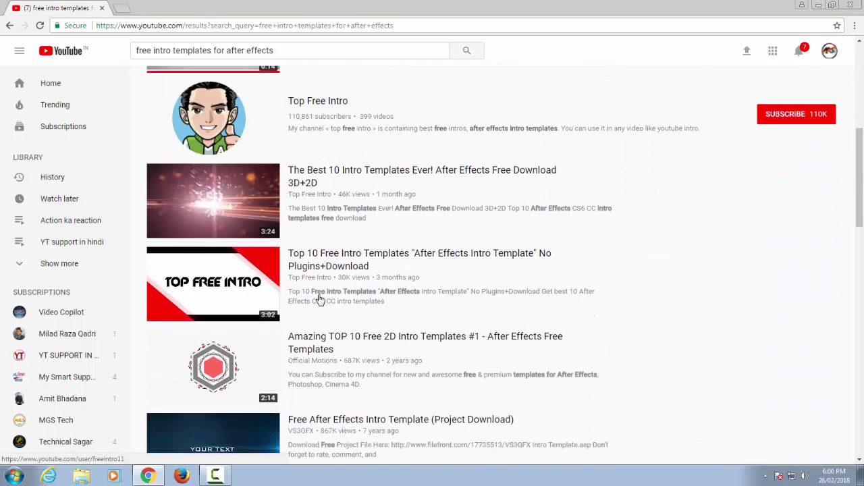
scroll(320, 299, "up", 4)
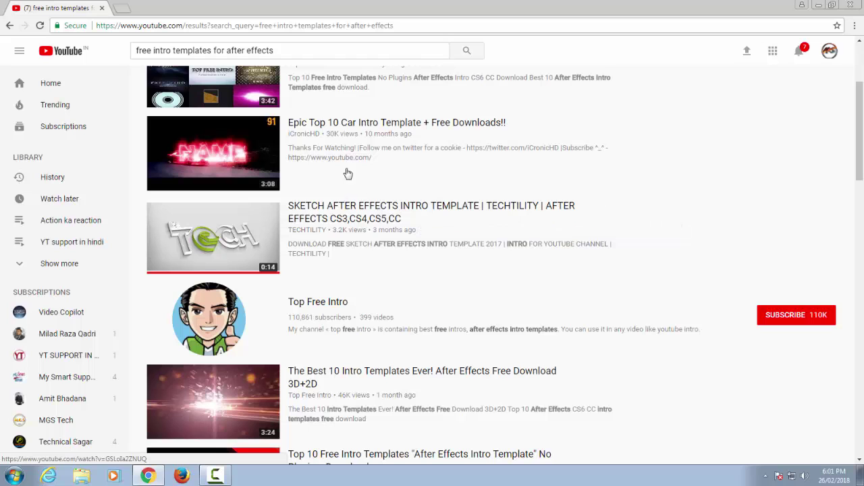
scroll(382, 160, "up", 3)
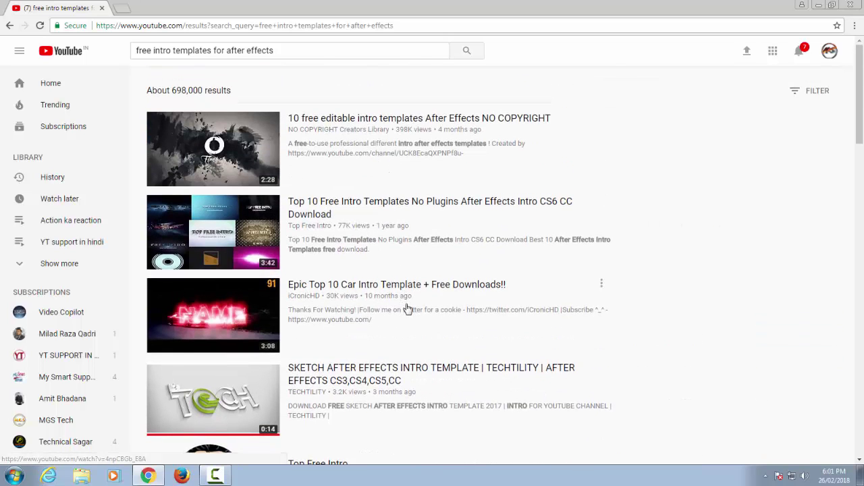
scroll(407, 310, "down", 2)
scroll(407, 310, "down", 2)
scroll(407, 310, "down", 3)
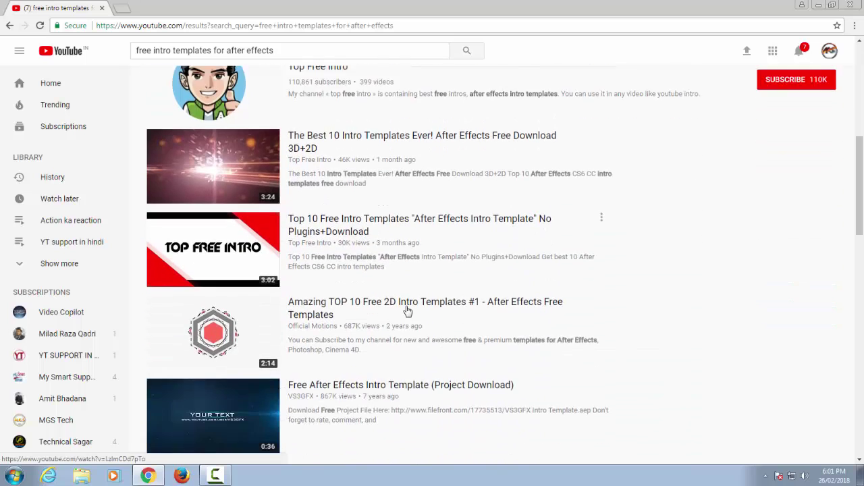
scroll(407, 311, "up", 3)
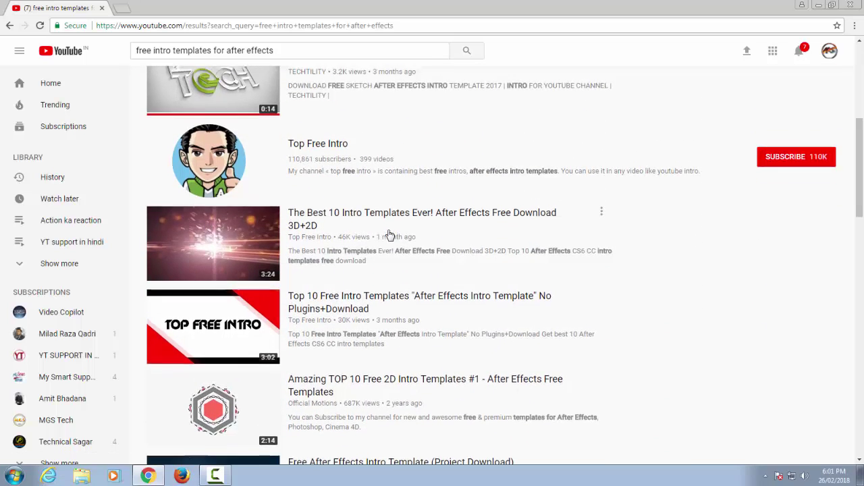
scroll(388, 236, "up", 2)
Open the SKETCH After Effects intro template video and pause it at 0:08
left_click(400, 209)
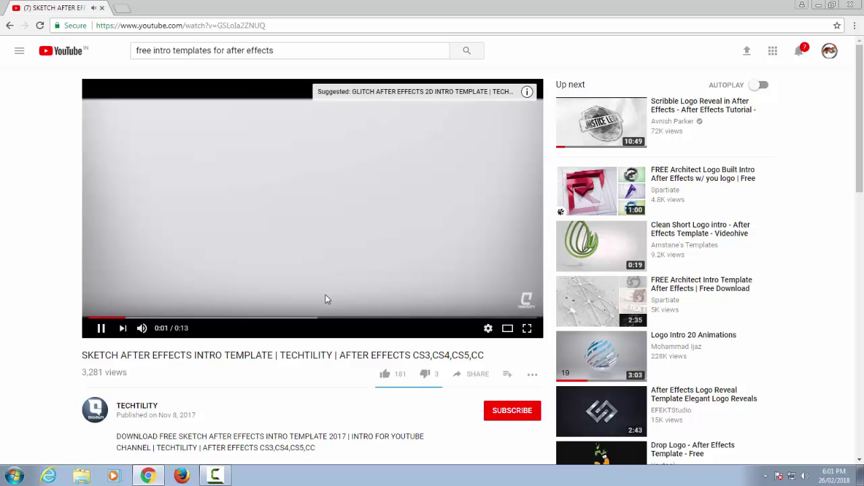
scroll(325, 297, "down", 1)
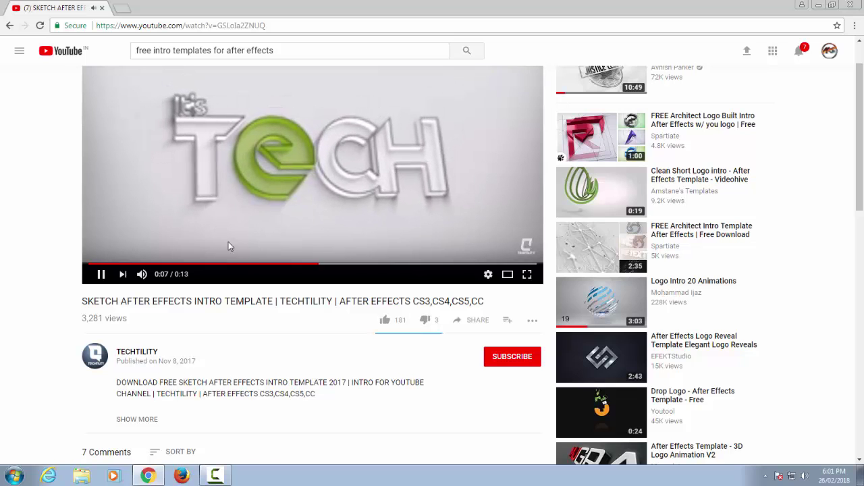
left_click(101, 274)
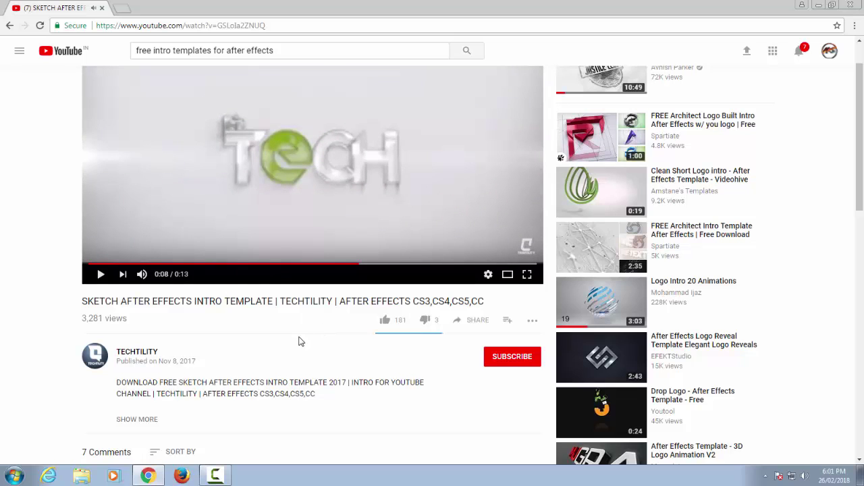
Expand the video description to reveal the template and audio download links
scroll(301, 341, "down", 1)
left_click(140, 368)
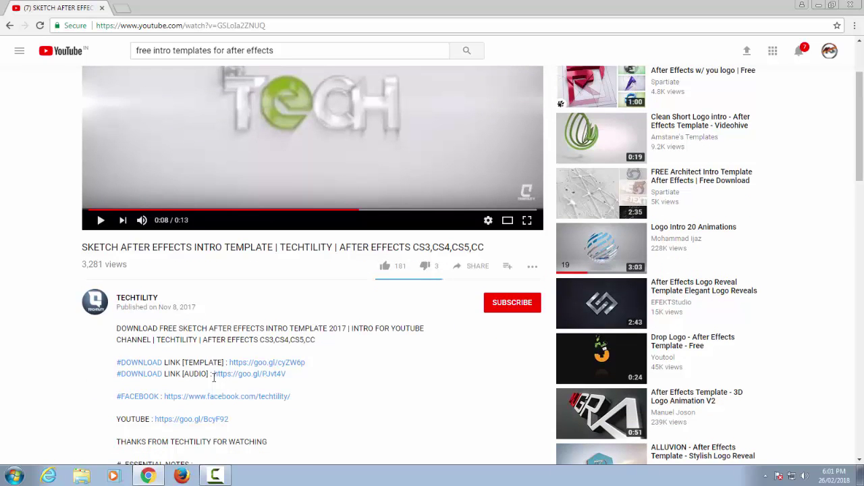
scroll(328, 347, "down", 2)
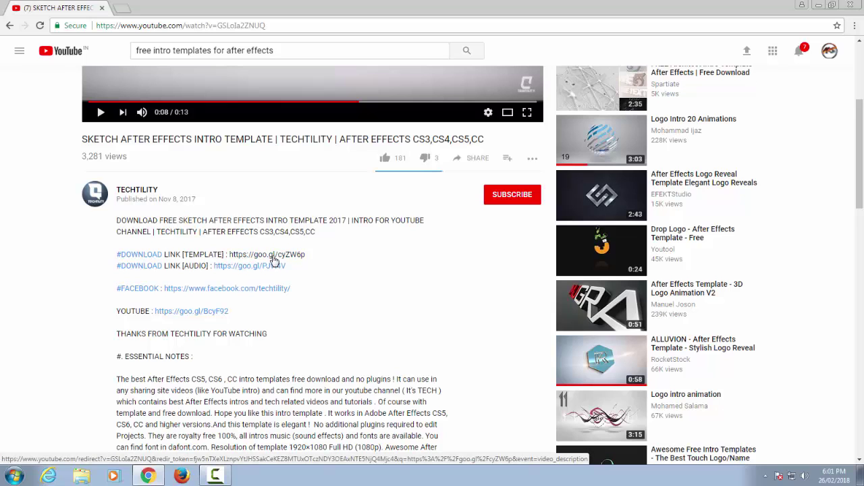
Follow the template link past the adf.ly ad to the ARCHITECT SKETCH LOGO MediaFire page, dismissing download prompts
left_click(274, 259)
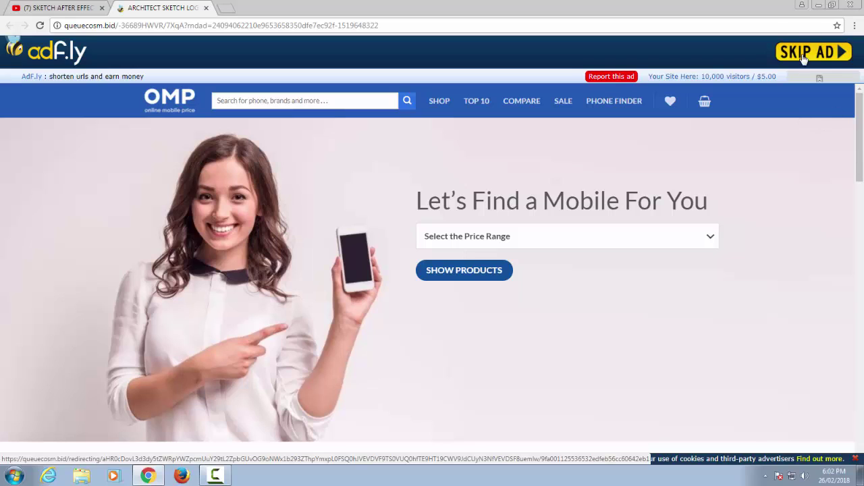
left_click(803, 60)
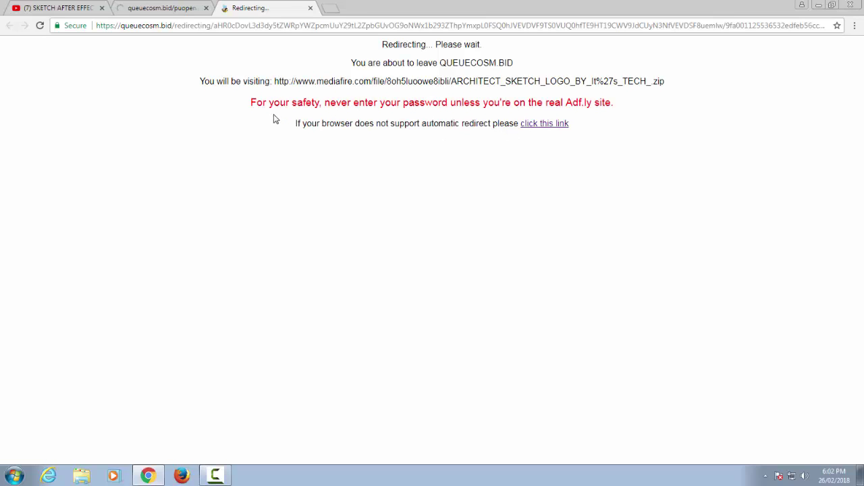
left_click(543, 125)
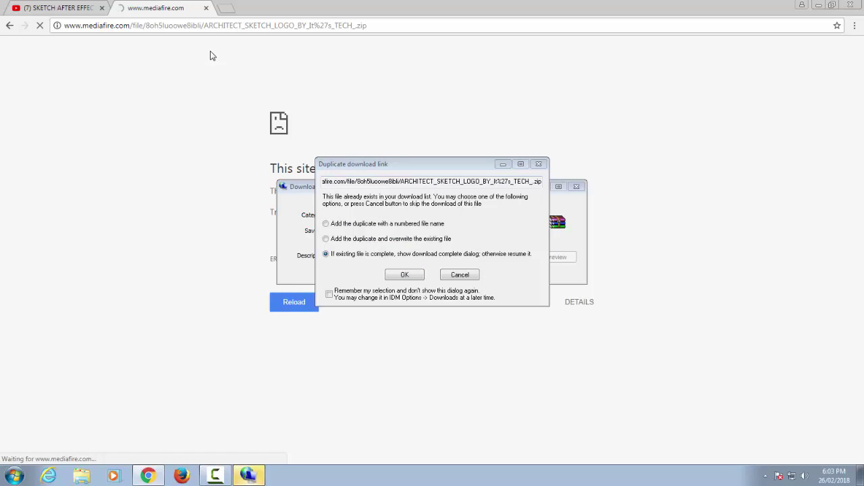
left_click(462, 276)
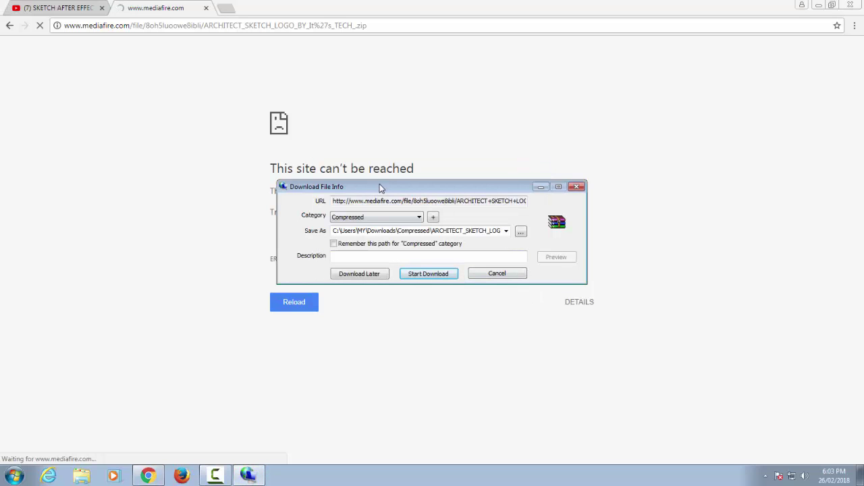
left_click_drag(379, 187, 375, 152)
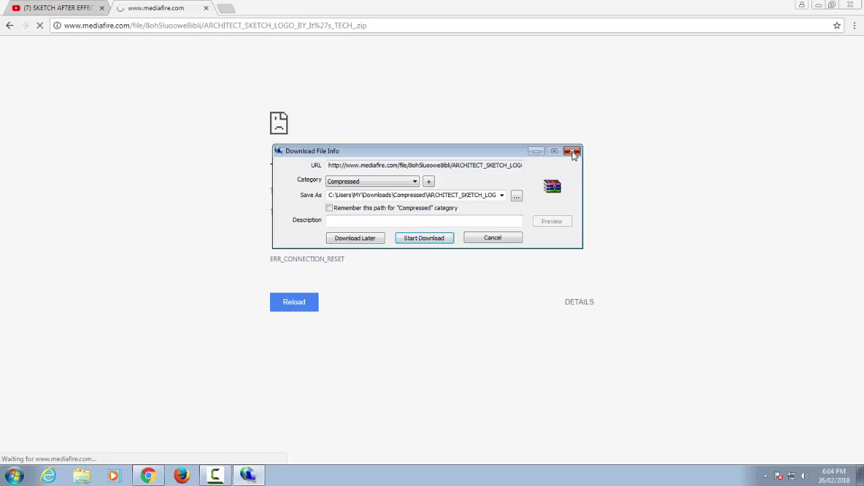
left_click(574, 151)
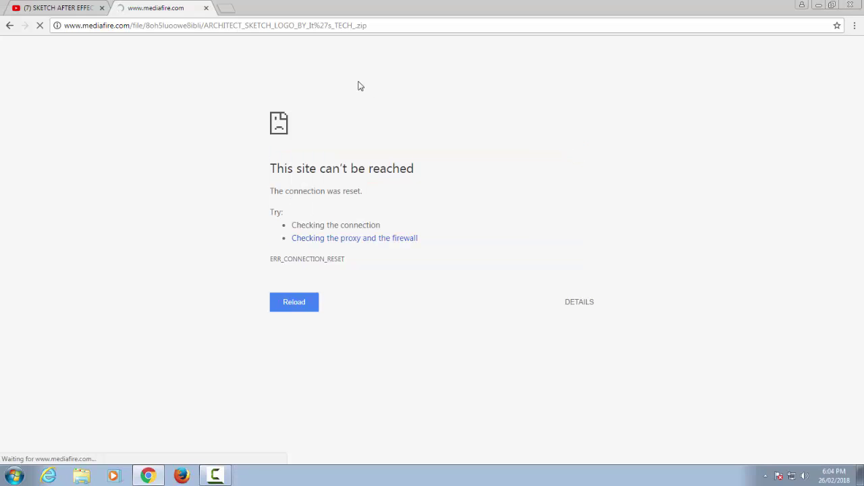
Close the failed MediaFire tab and follow the audio download link past the ad to MediaFire
left_click(206, 8)
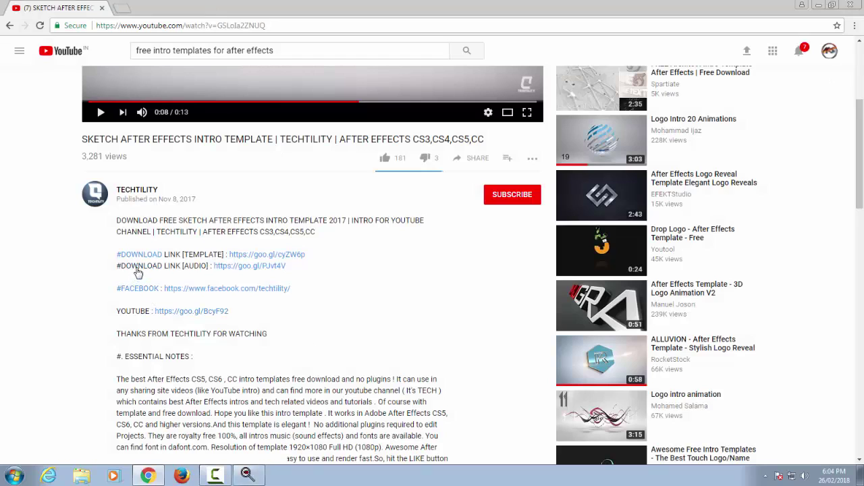
left_click(252, 272)
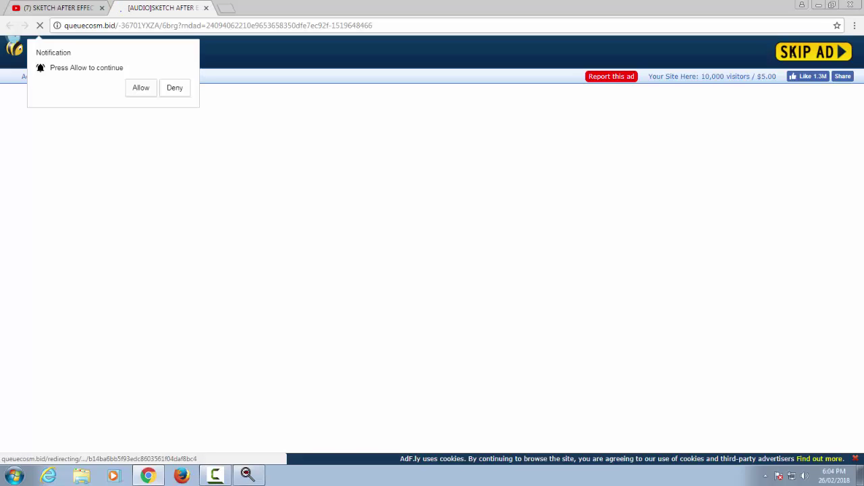
left_click(804, 57)
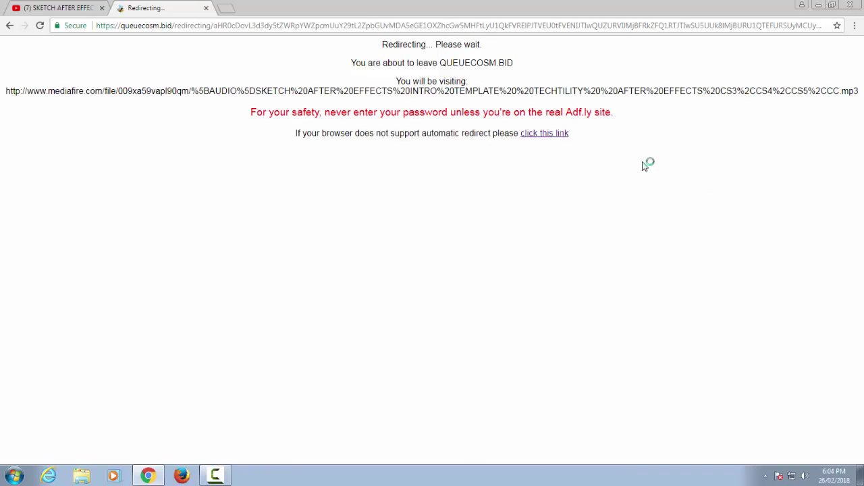
left_click(557, 135)
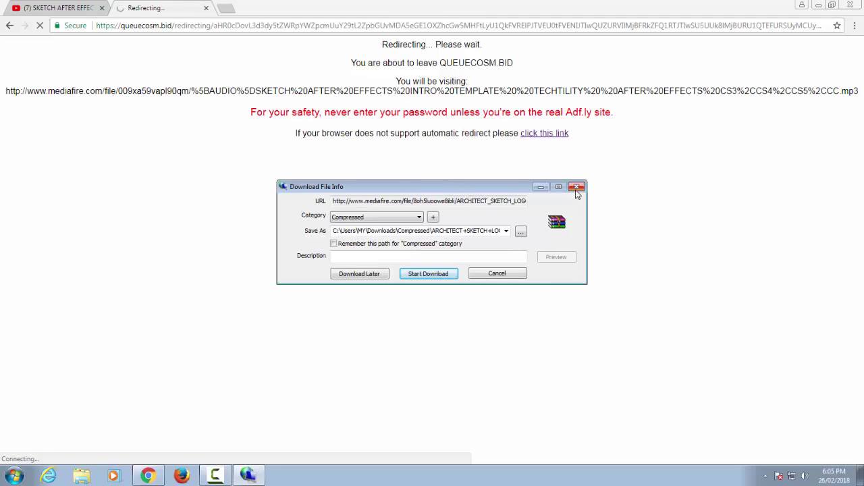
Cancel the automatic audio download and close the redirect tab to return to the video
left_click(577, 188)
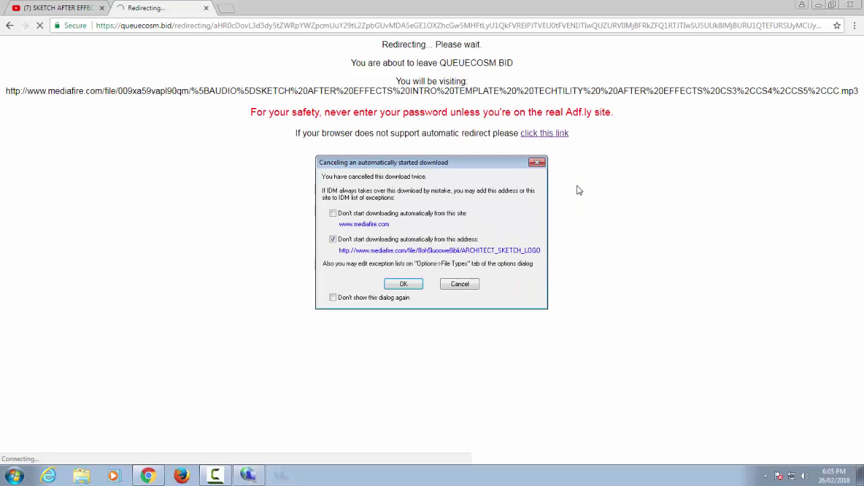
left_click(537, 162)
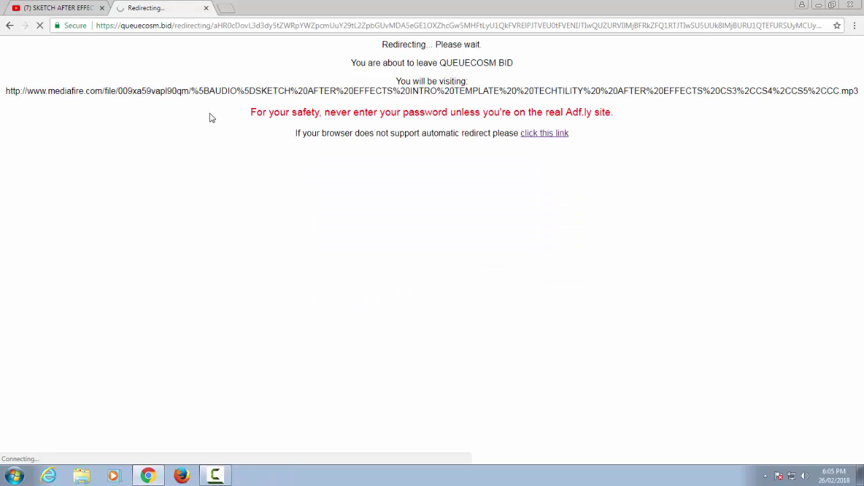
left_click(207, 8)
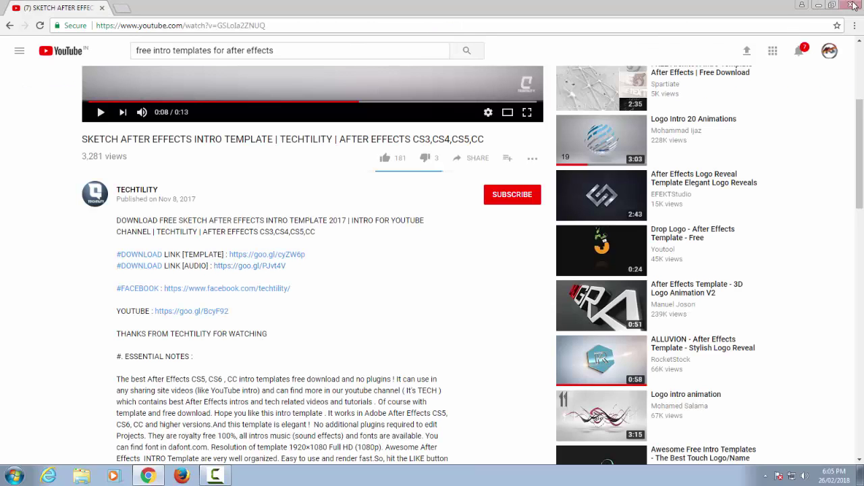
Minimize Chrome and refresh the desktop twice
left_click(818, 6)
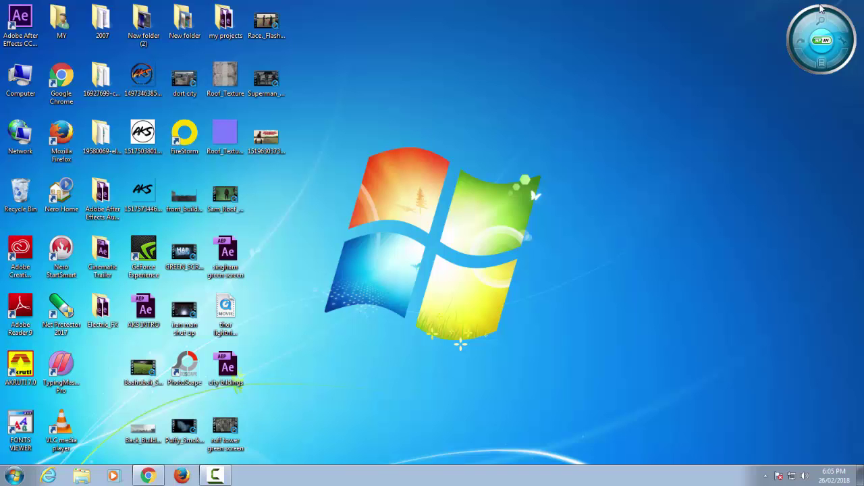
right_click(488, 91)
left_click(517, 122)
right_click(518, 73)
left_click(542, 106)
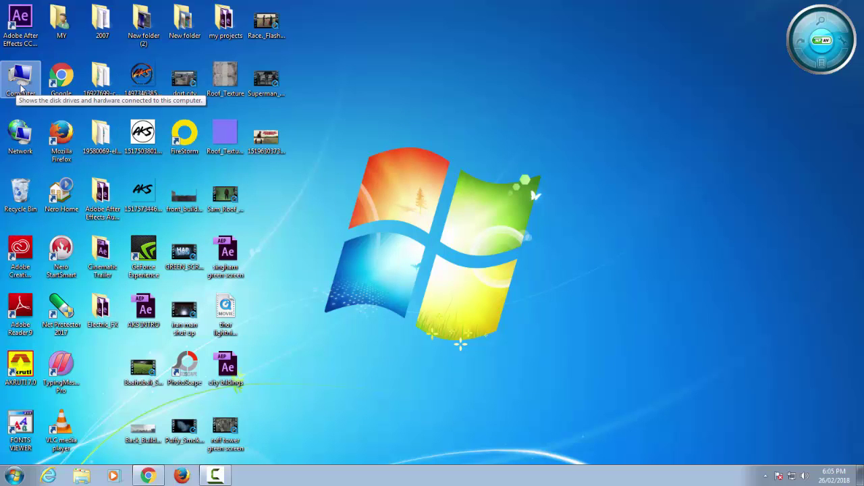
Open Computer > Local Disk (D:) > beckup > free templats and move the window right
left_click(21, 88)
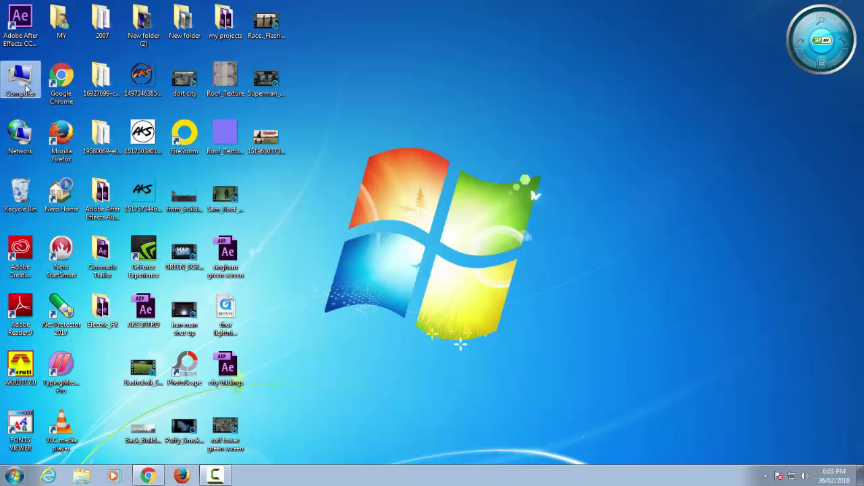
double_click(26, 88)
double_click(478, 168)
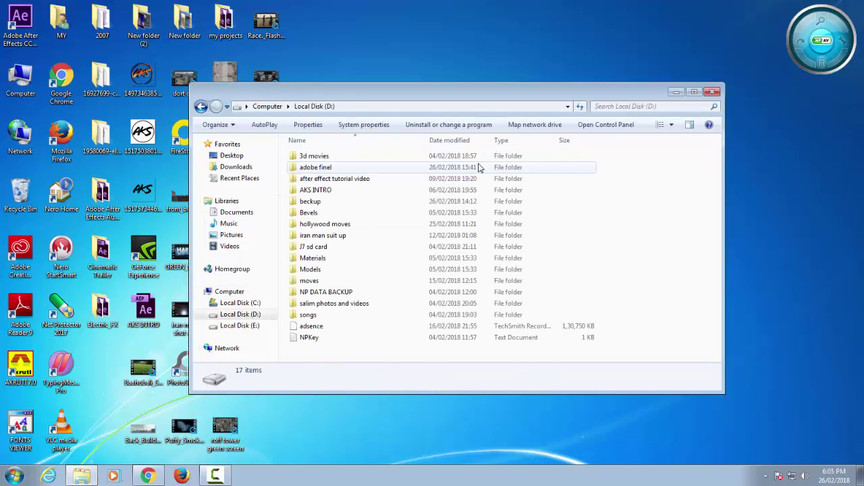
double_click(325, 204)
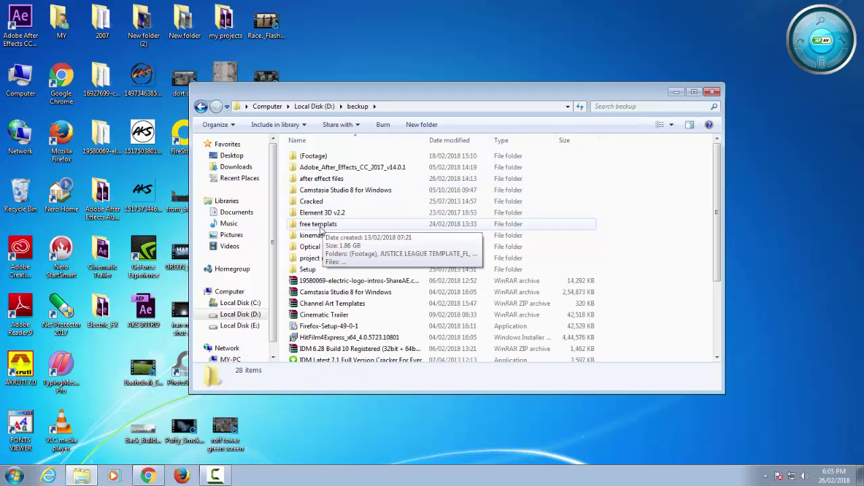
double_click(338, 225)
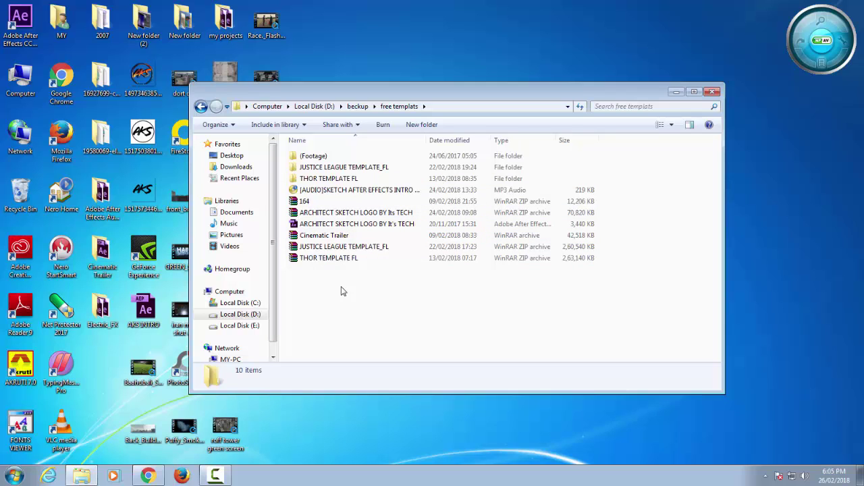
left_click_drag(318, 202, 407, 197)
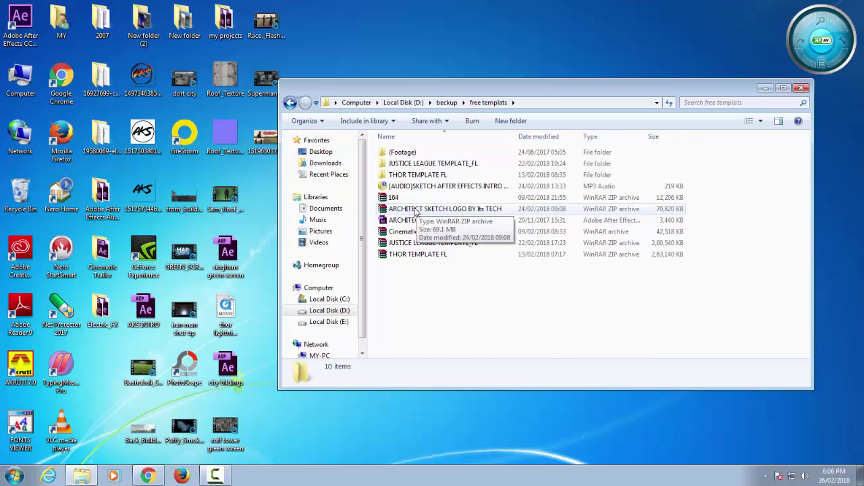
Extract the ARCHITECT SKETCH LOGO zip here twice, declining to replace existing files each time
right_click(416, 210)
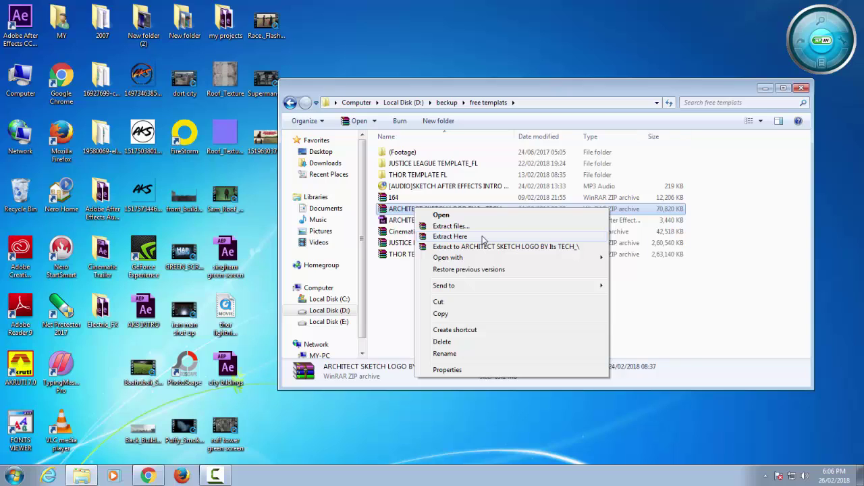
left_click(483, 238)
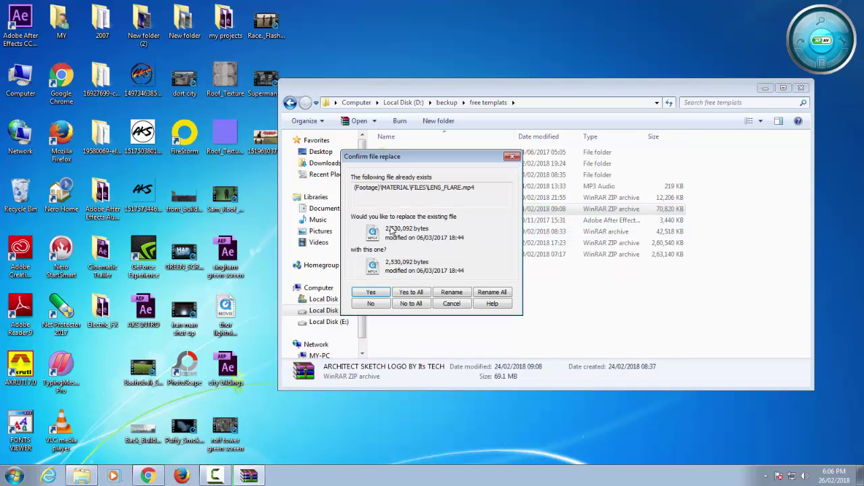
left_click(511, 156)
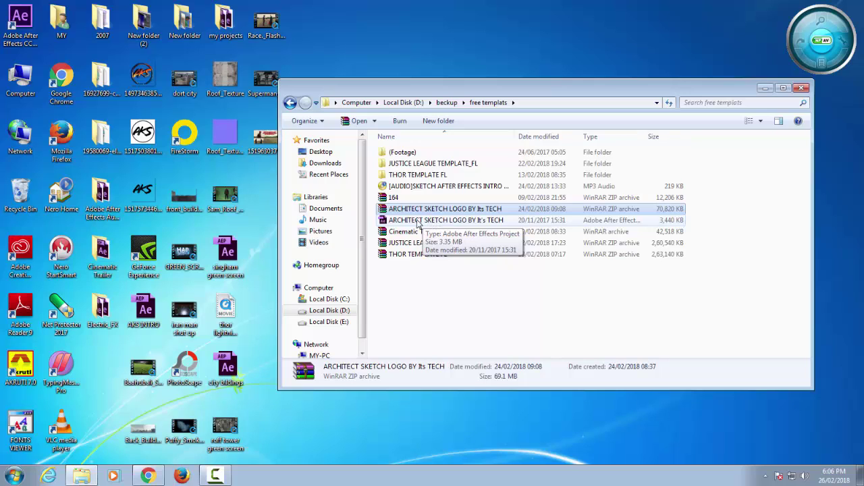
right_click(423, 211)
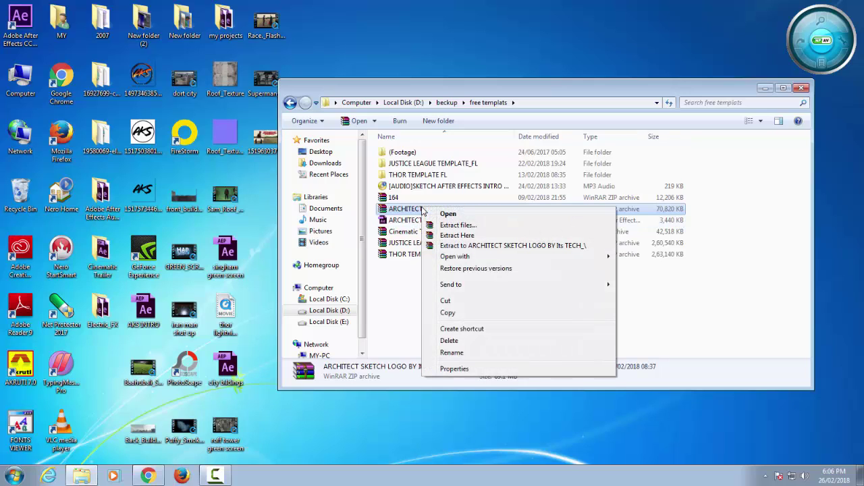
left_click(463, 240)
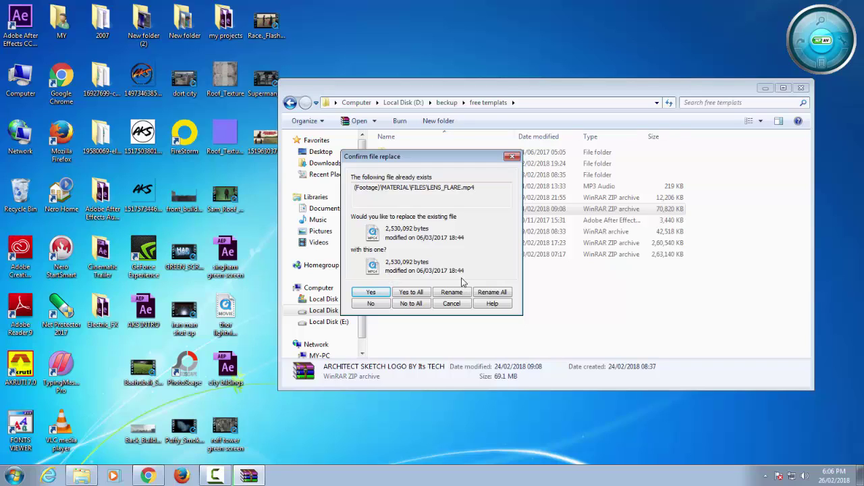
left_click(513, 157)
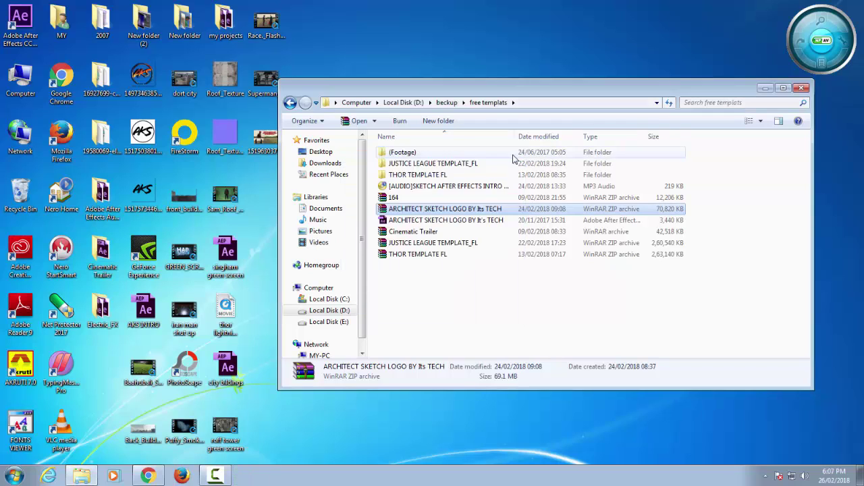
Open the ARCHITECT SKETCH LOGO .aep in After Effects, accepting version conversion and dismissing Resolve Fonts
left_click(425, 220)
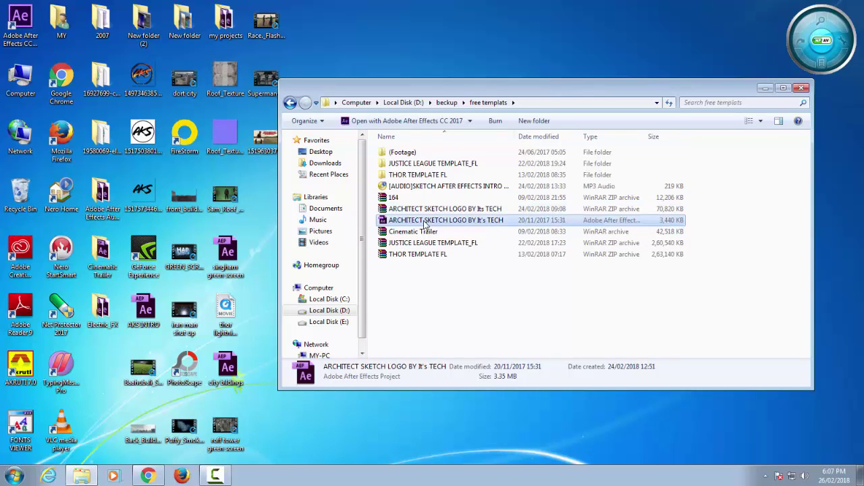
double_click(426, 220)
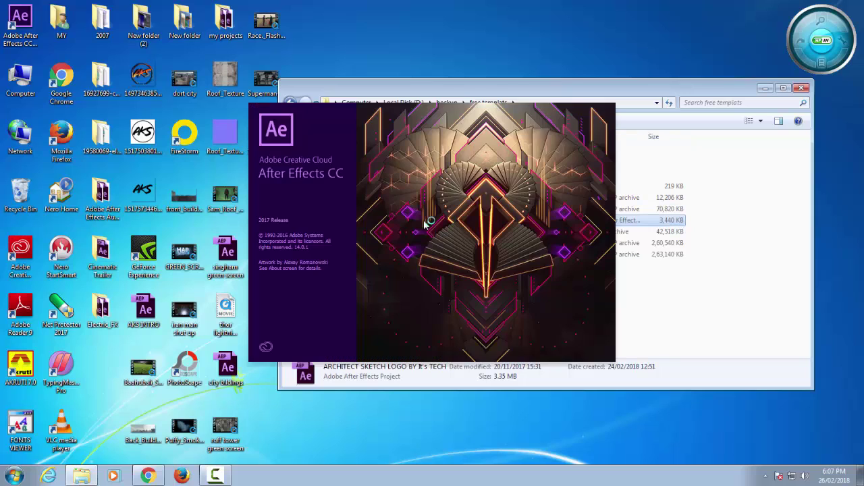
left_click(802, 88)
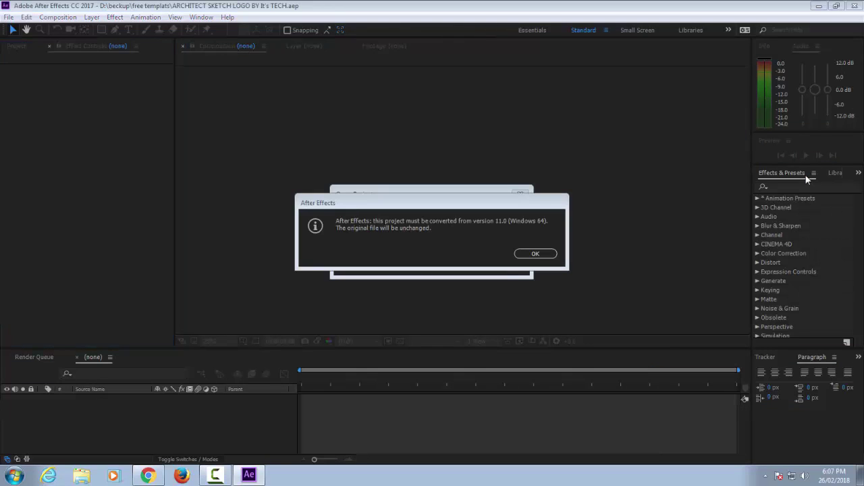
left_click(540, 254)
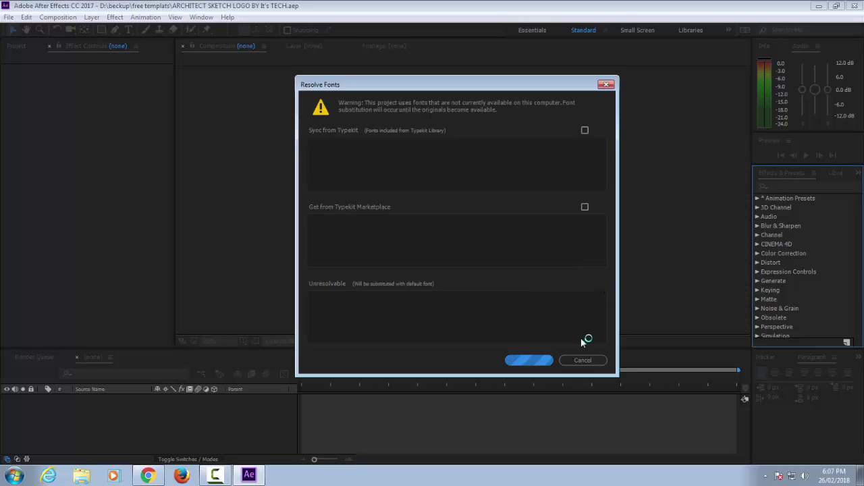
left_click(583, 360)
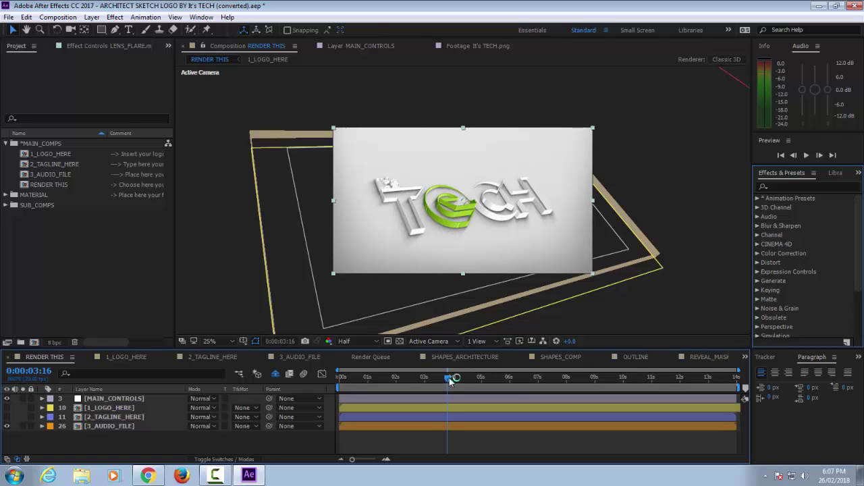
Scrub RENDER THIS back to about 0:00:03:08 and open the 1_LOGO_HERE precomp
left_click_drag(451, 381, 339, 378)
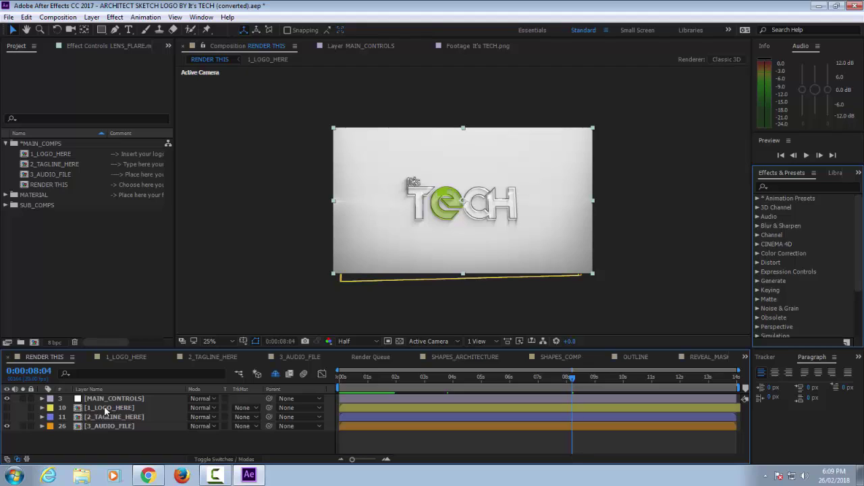
double_click(104, 409)
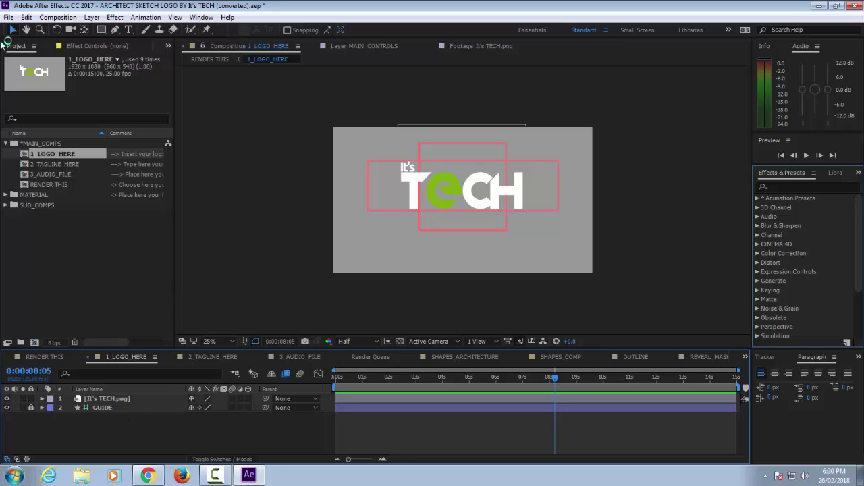
Add a text layer with the creator's name beside the logo using the Type tool
left_click(130, 29)
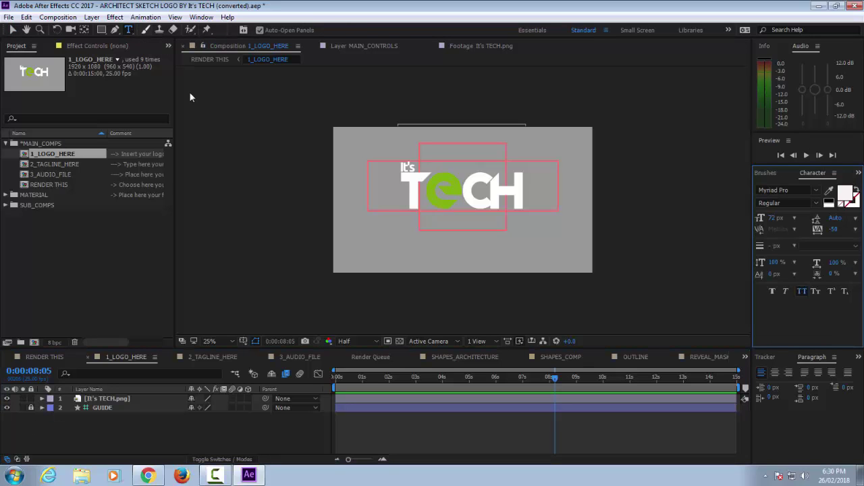
left_click(375, 184)
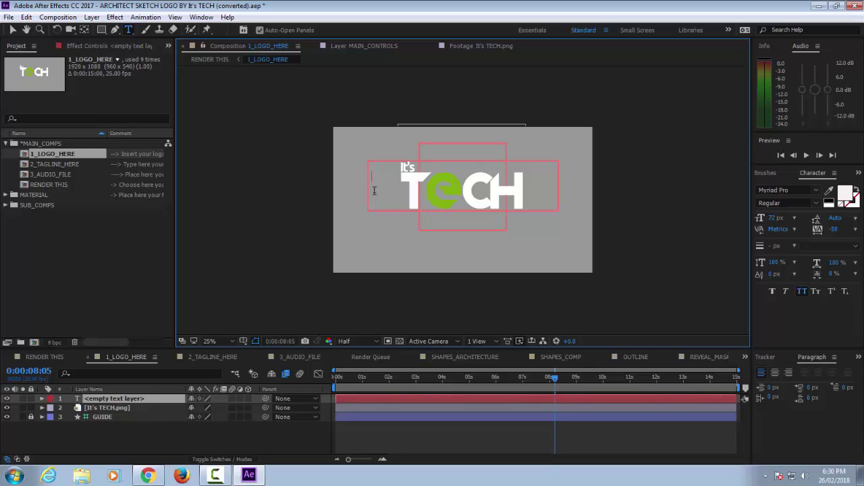
type("MO")
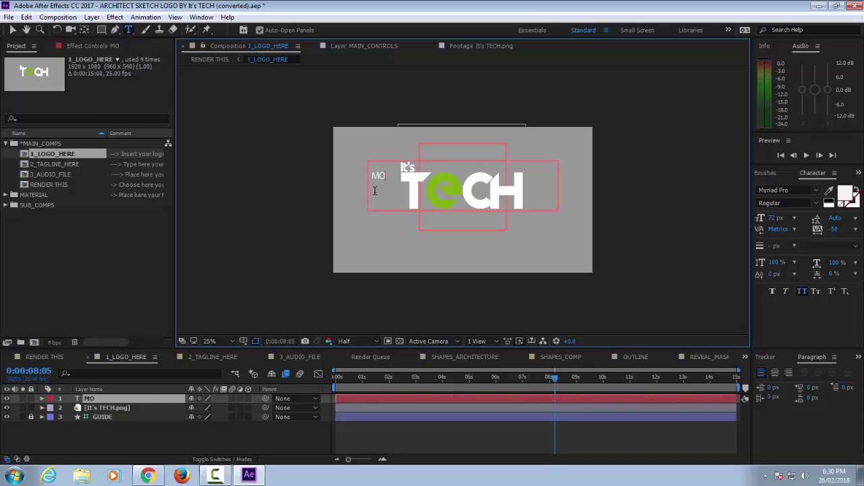
type("HAMMA")
type("D")
type(" A")
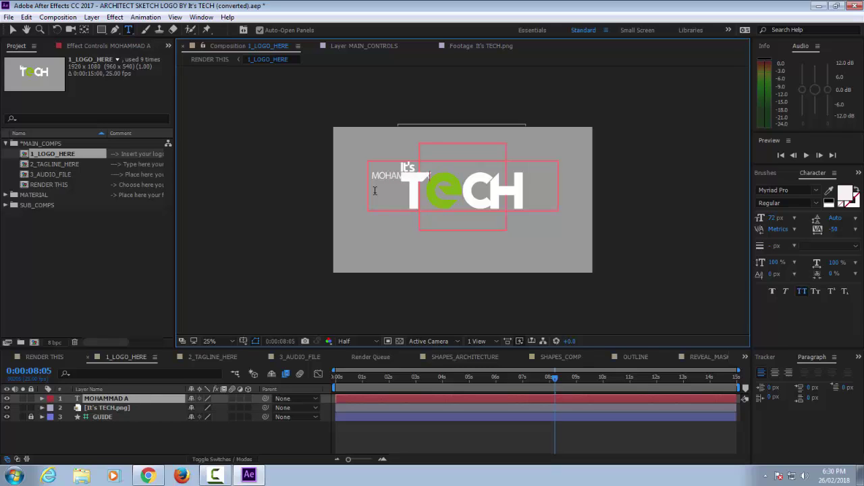
type("LAM")
Hide the It's TECH.png logo layer and restore live redraw of the composition view
left_click(142, 441)
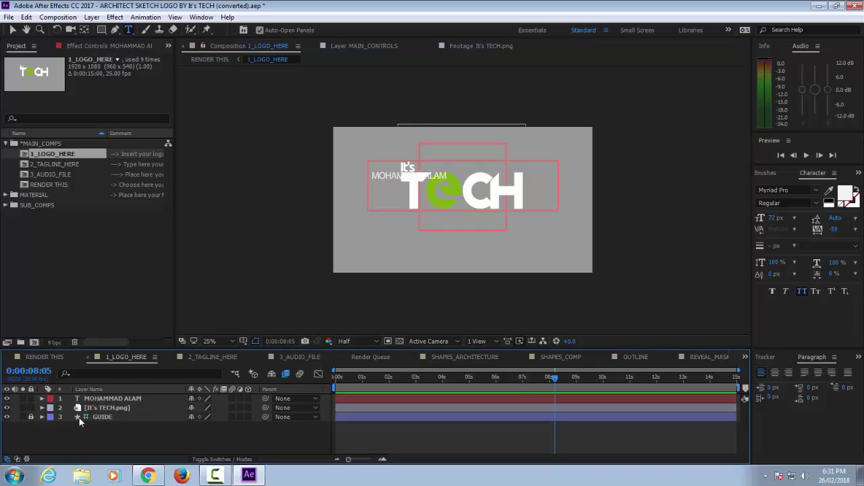
left_click(7, 409)
key("Caps_Lock")
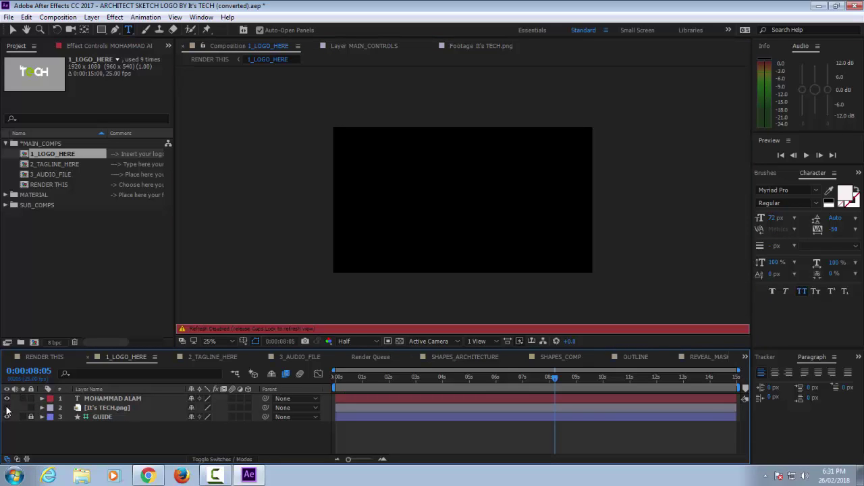
key("Caps_Lock")
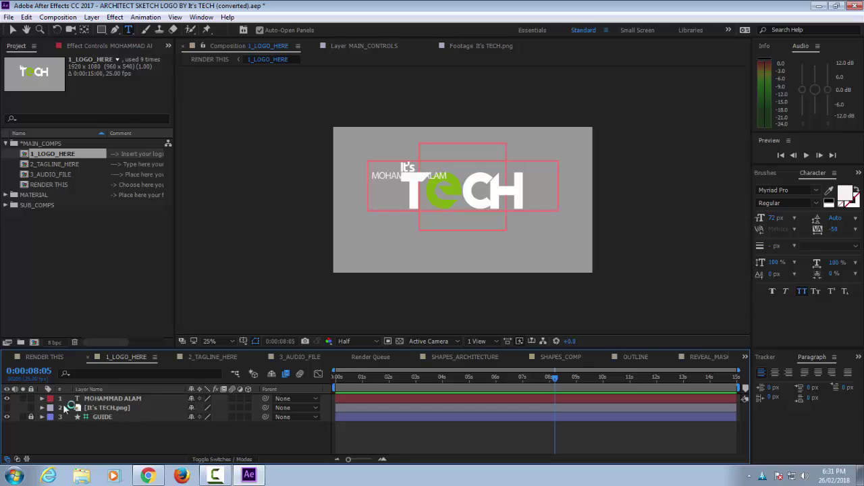
left_click(7, 408)
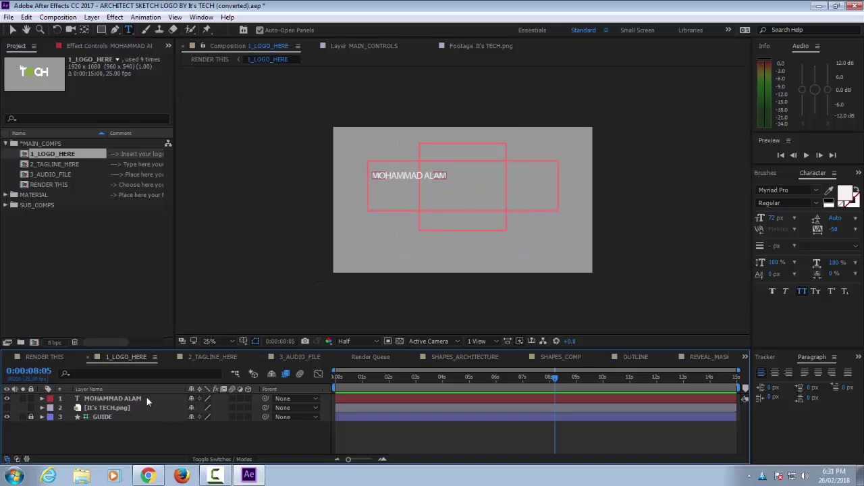
Select the whole name text and exit text editing
double_click(408, 177)
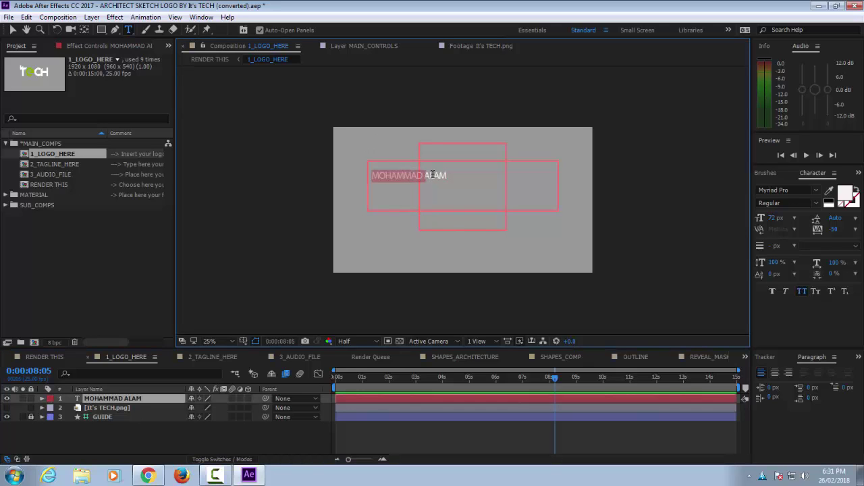
left_click_drag(433, 176, 420, 176)
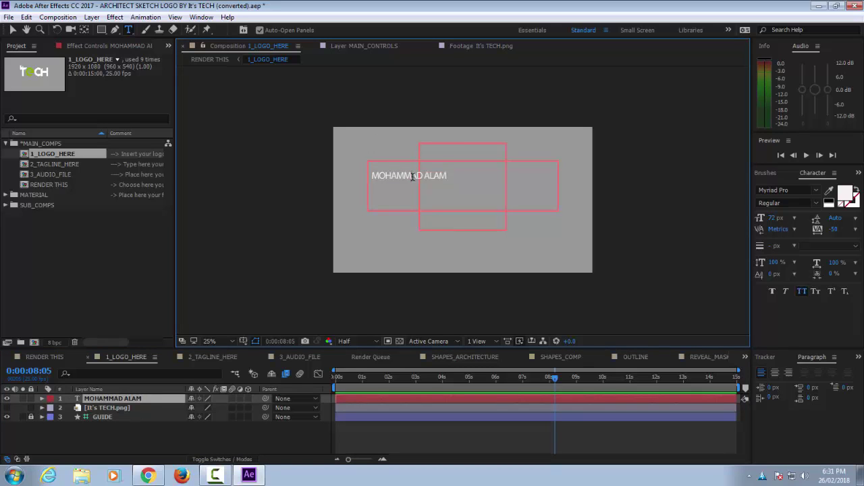
double_click(412, 176)
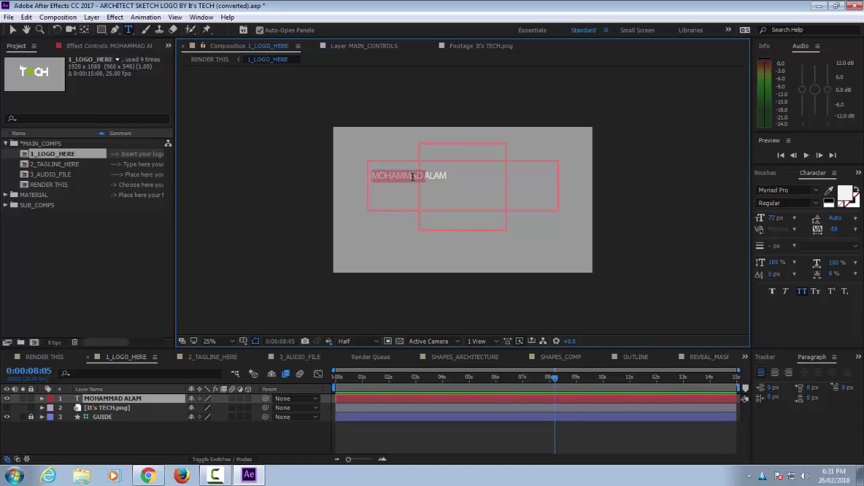
double_click(144, 397)
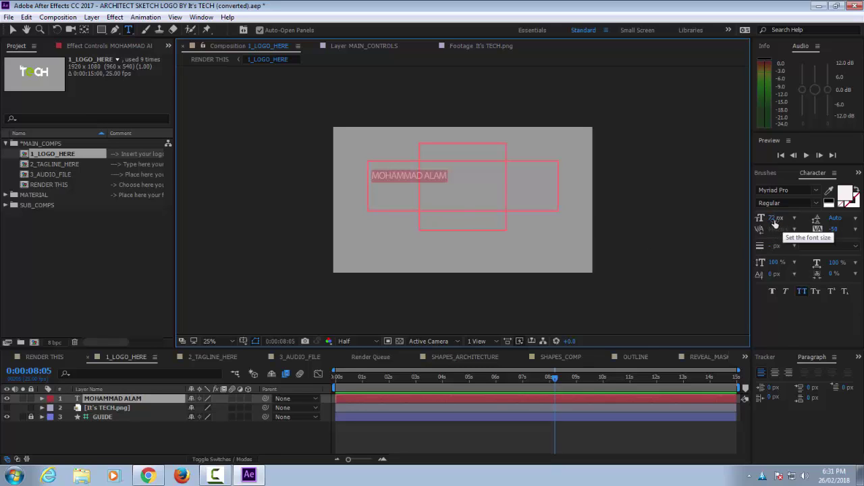
left_click(150, 398)
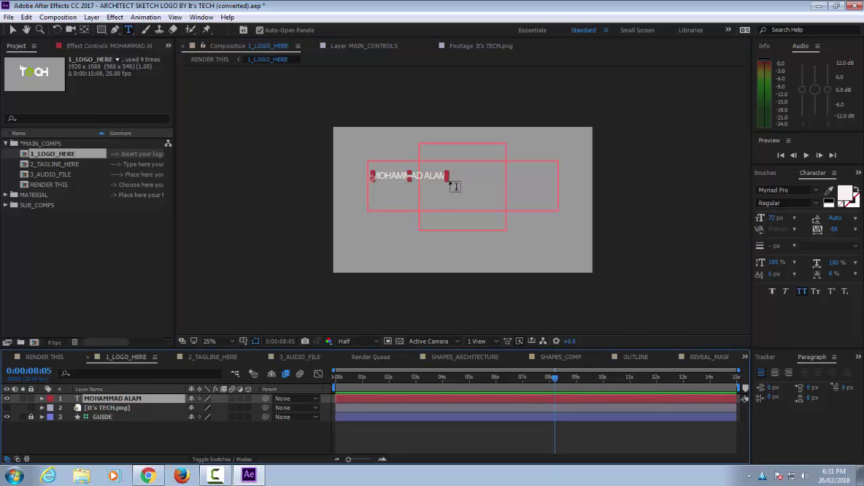
Stretch the name text much wider to the right and taller with the Selection tool
left_click(13, 29)
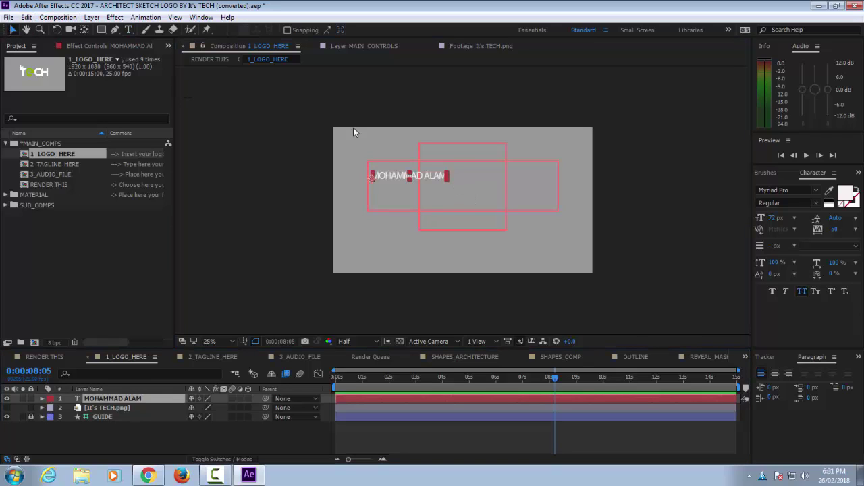
left_click(449, 176)
left_click_drag(449, 177, 550, 175)
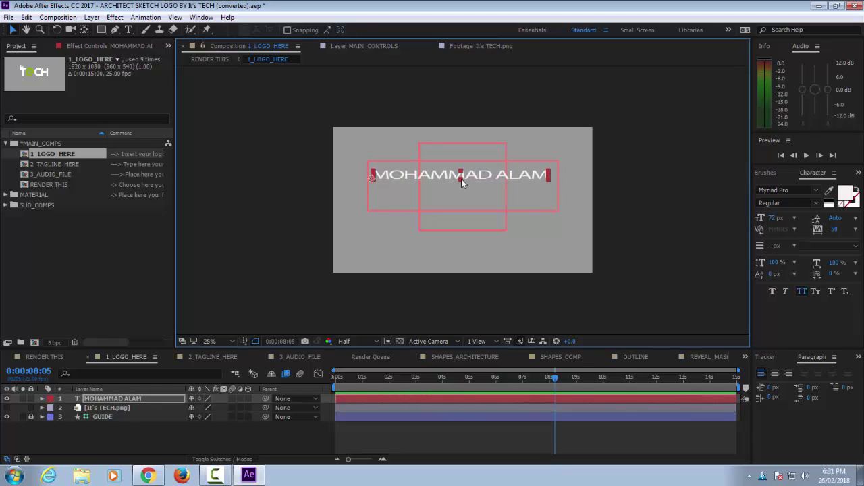
left_click_drag(461, 179, 462, 184)
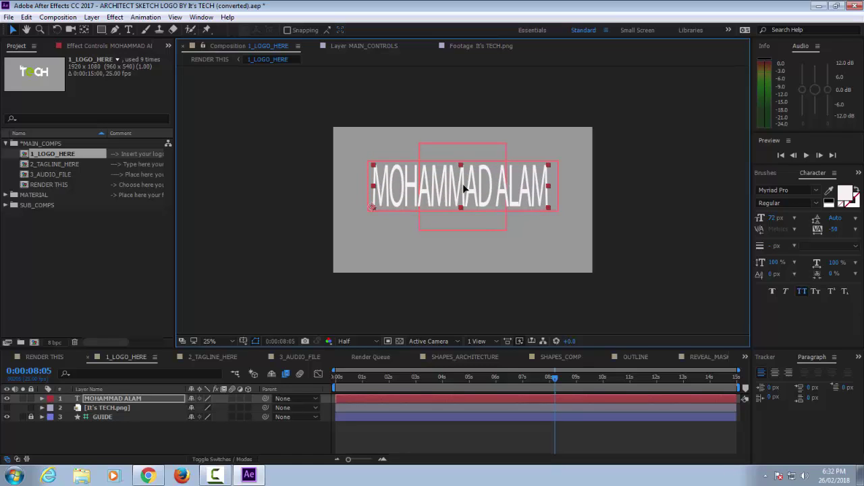
left_click_drag(463, 183, 463, 188)
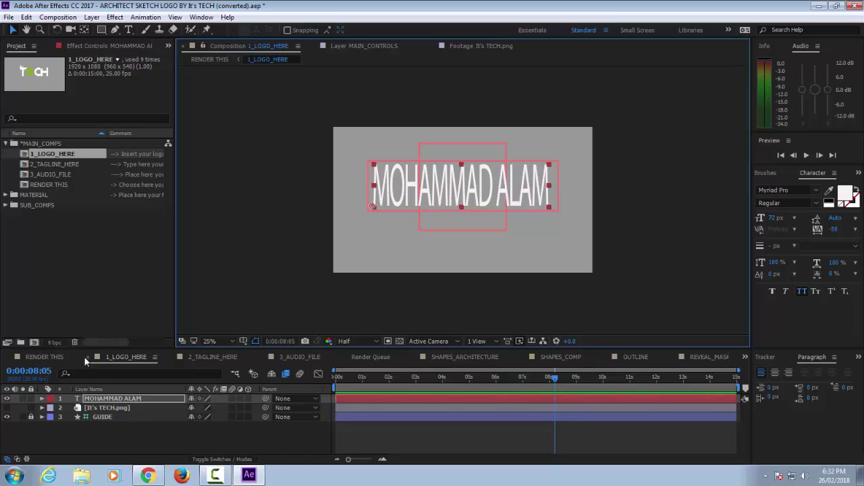
left_click(41, 370)
left_click(39, 357)
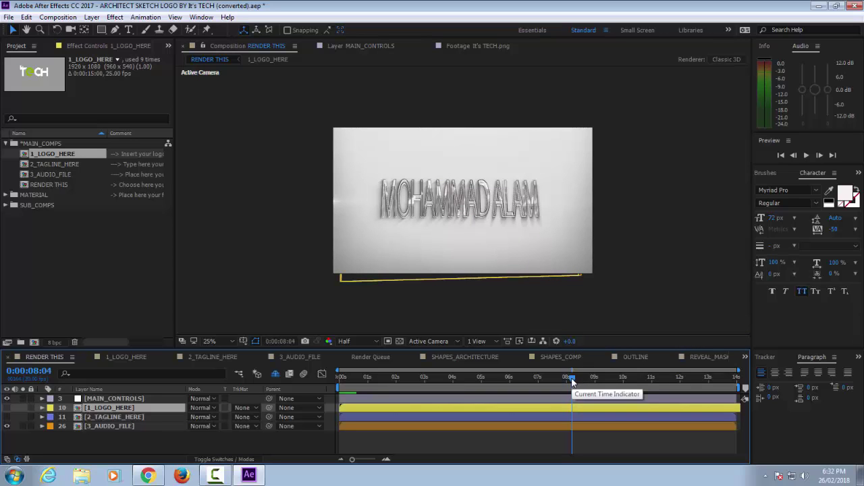
left_click_drag(572, 382, 609, 380)
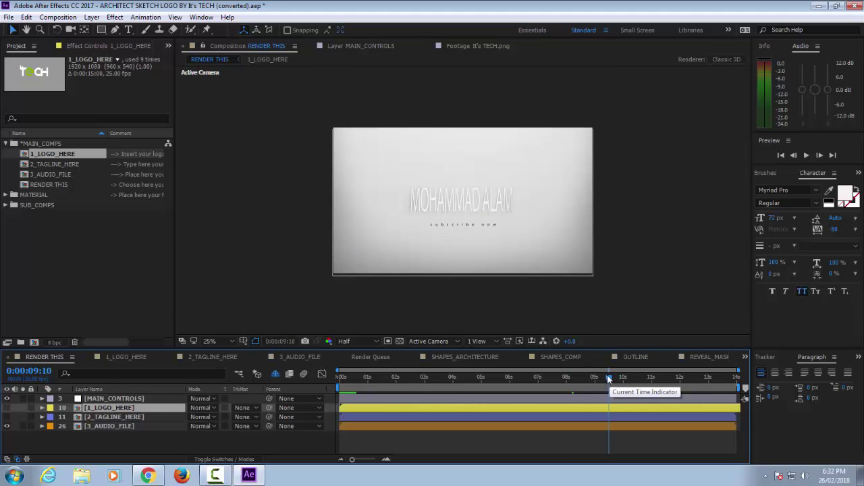
left_click_drag(608, 378, 425, 383)
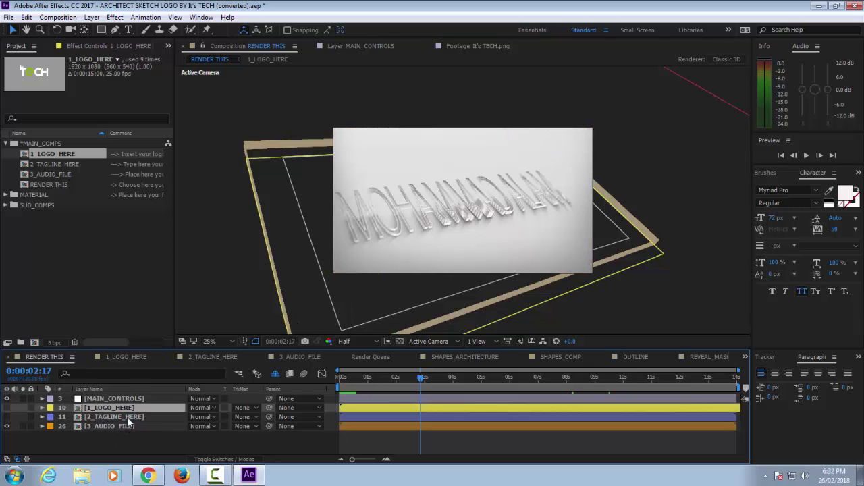
left_click(218, 356)
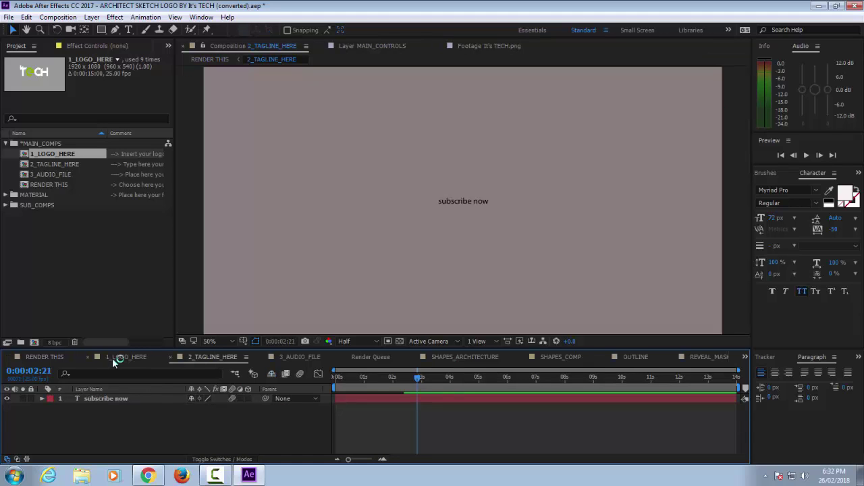
left_click(118, 356)
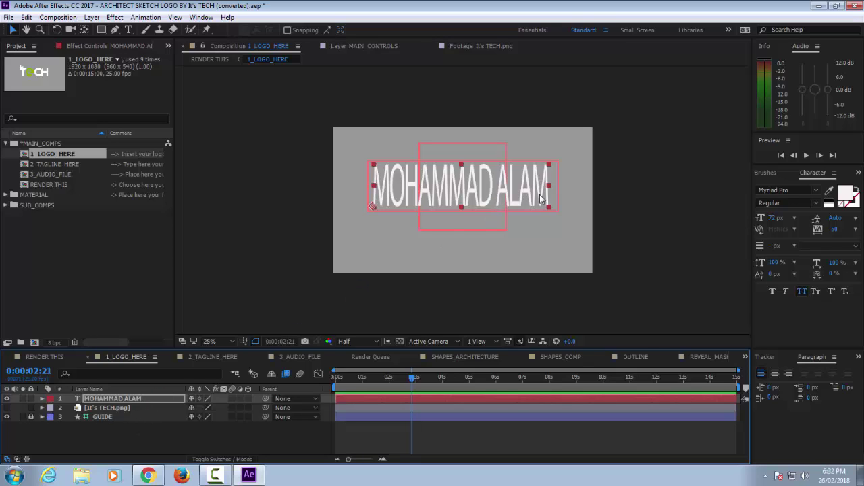
Color the word ALAM bright green (12F02C) in the logo text, then view RENDER THIS
double_click(520, 190)
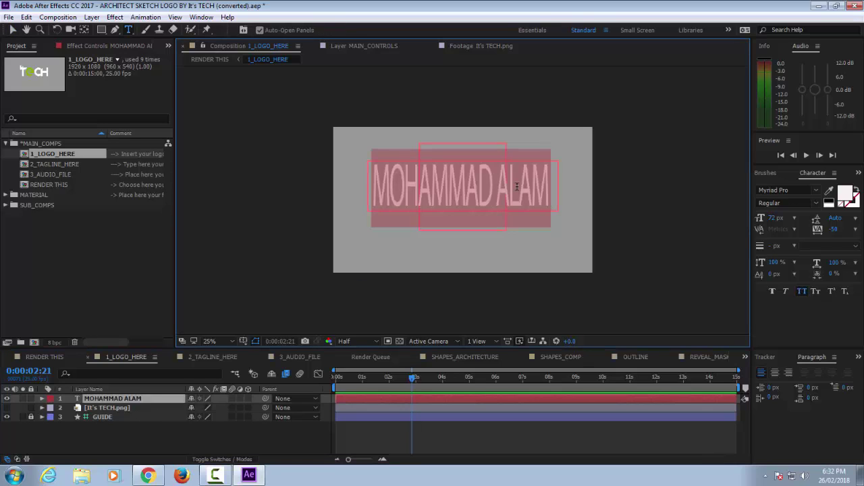
left_click(517, 188)
double_click(517, 188)
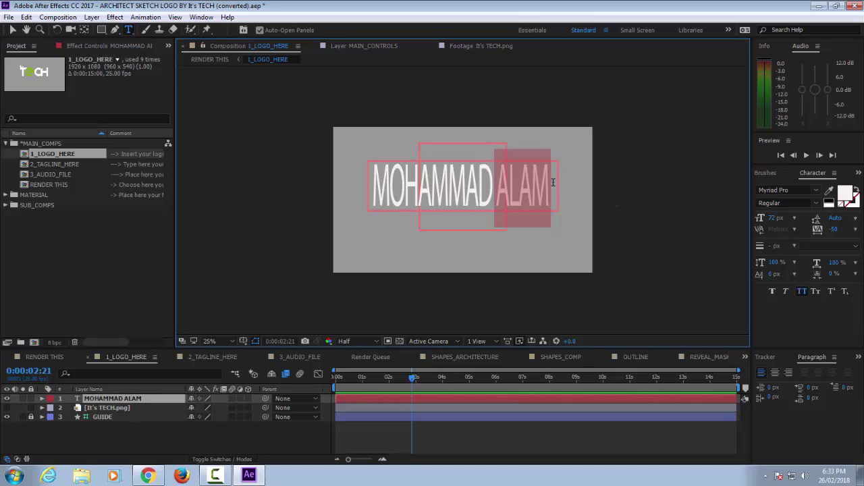
left_click(845, 196)
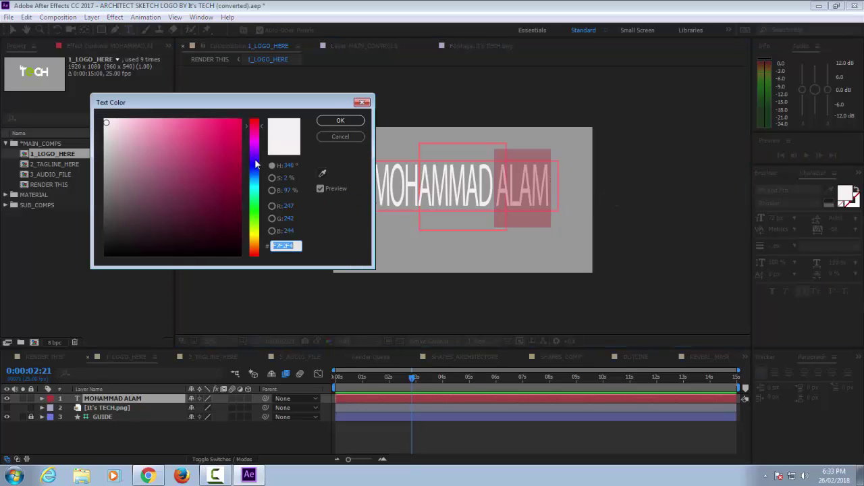
left_click_drag(254, 166, 257, 209)
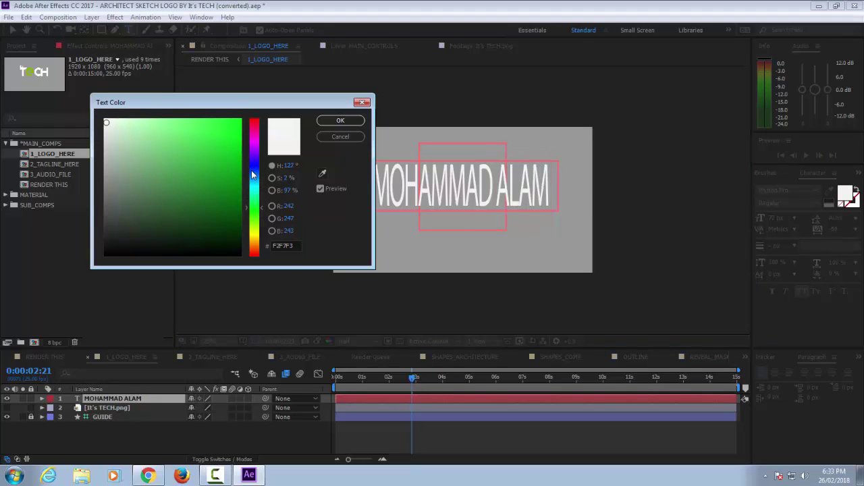
left_click(230, 127)
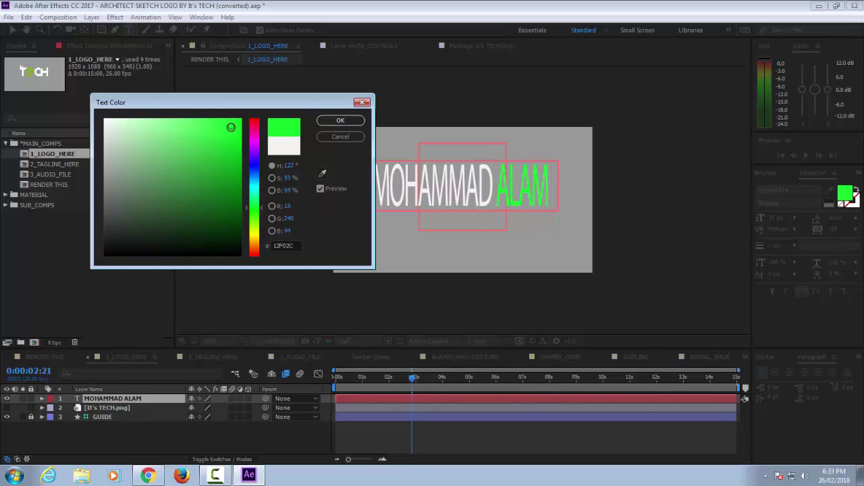
left_click(348, 125)
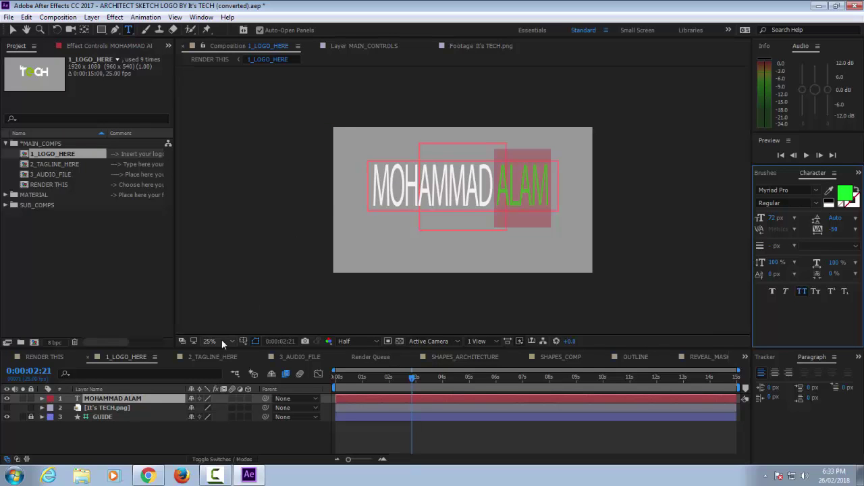
left_click(42, 355)
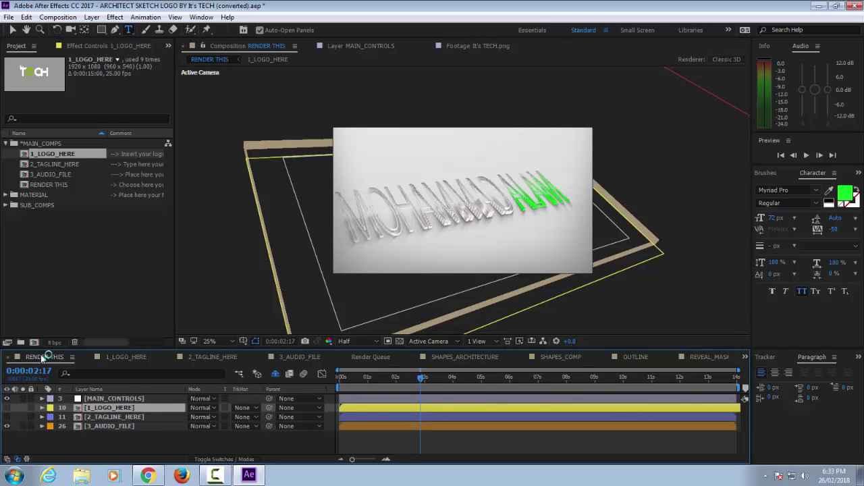
Jump RENDER THIS to about 4 seconds and set magnification to Fit up to 100%
left_click(478, 377)
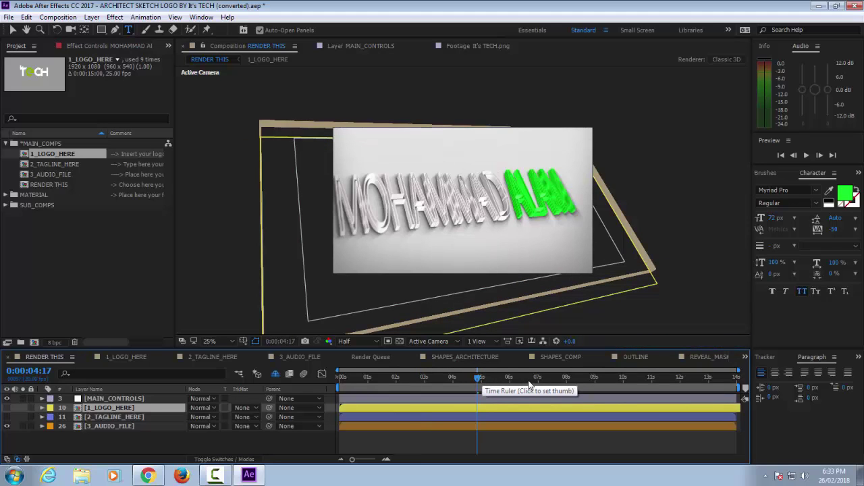
left_click(215, 343)
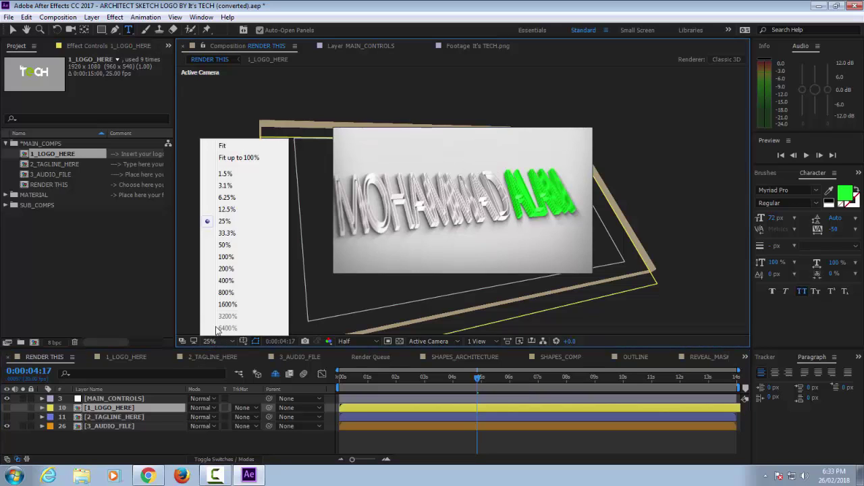
left_click(251, 157)
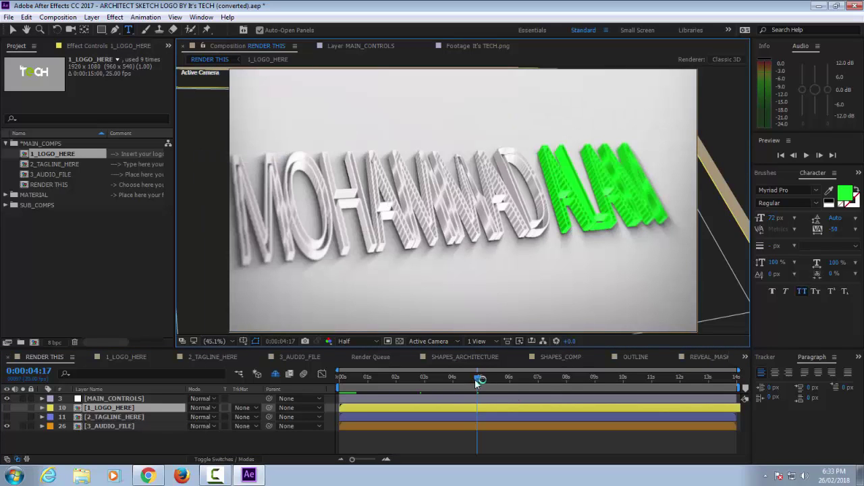
left_click_drag(478, 378, 521, 385)
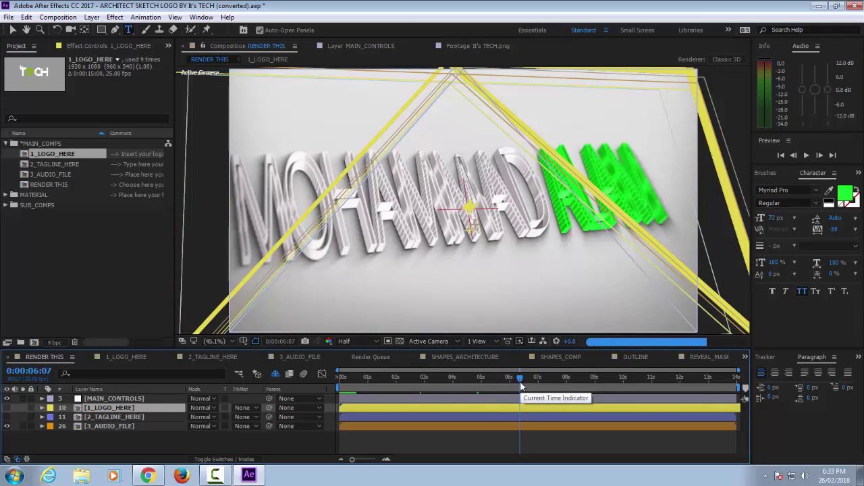
left_click_drag(520, 385, 544, 383)
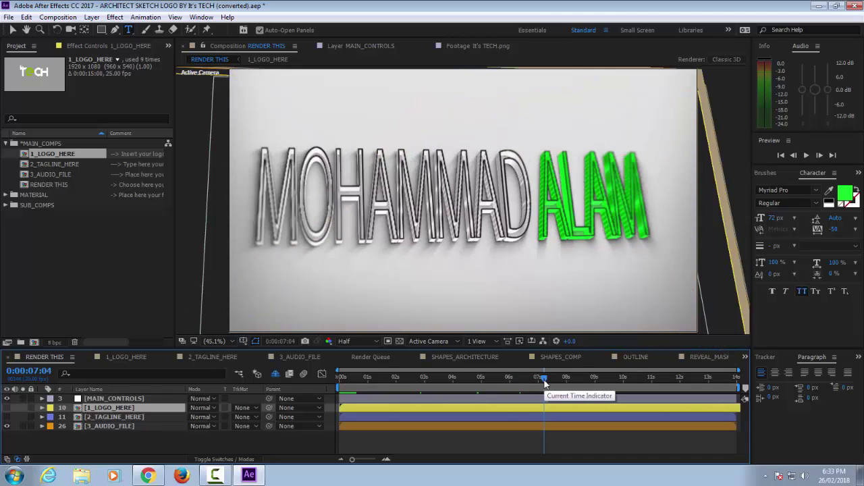
left_click_drag(545, 383, 561, 383)
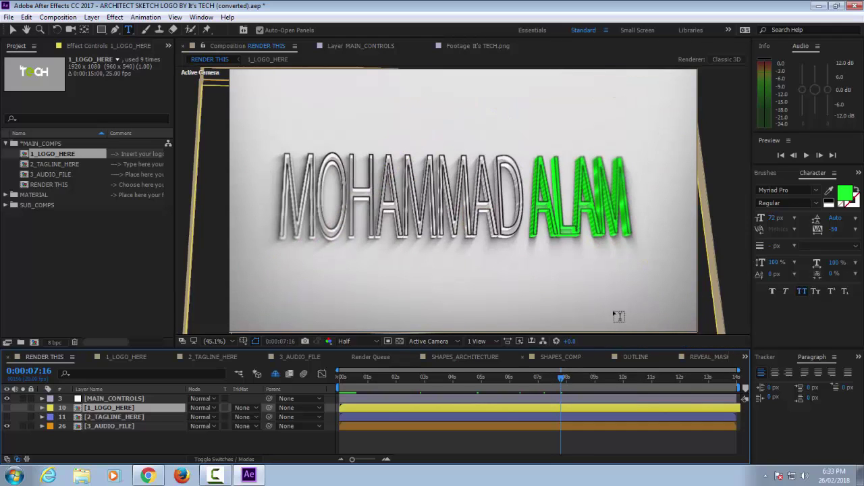
double_click(114, 407)
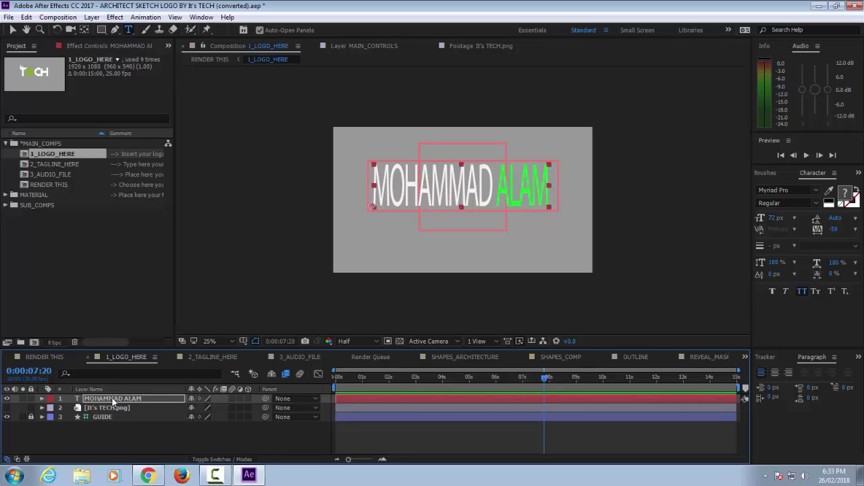
left_click(8, 399)
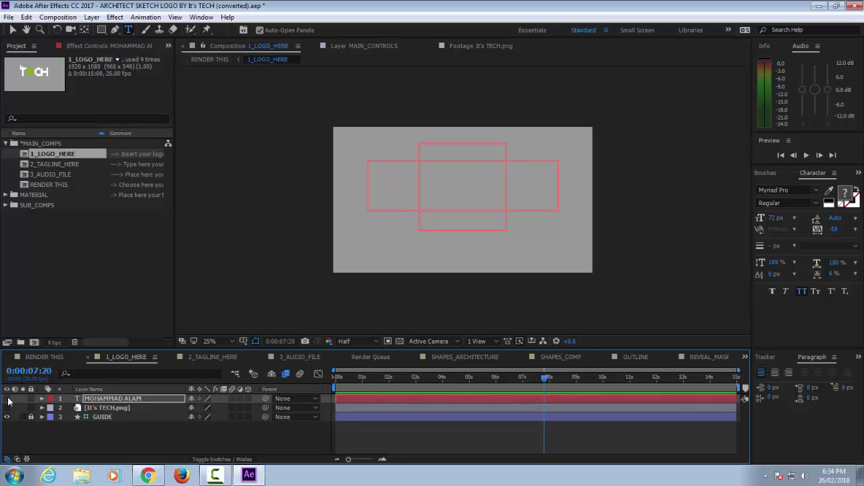
Import the Desktop image 1517573446528.png (the AKS logo) through the Import File dialog
double_click(43, 248)
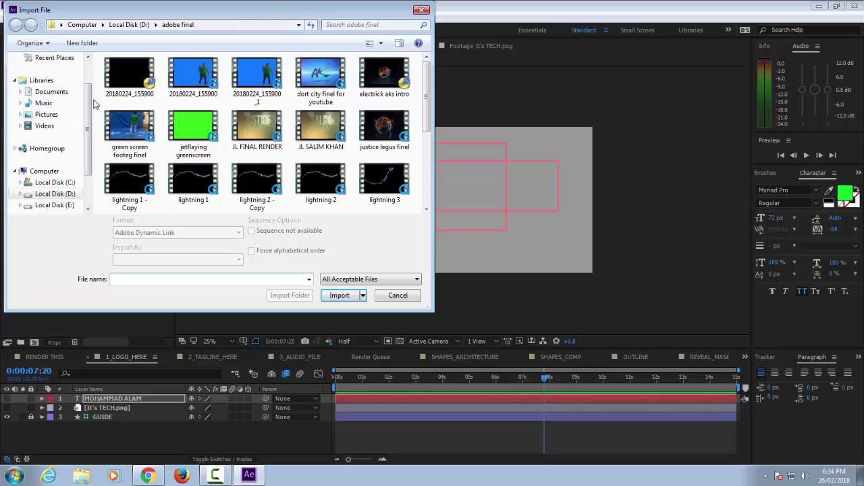
scroll(89, 108, "up", 1)
left_click(56, 77)
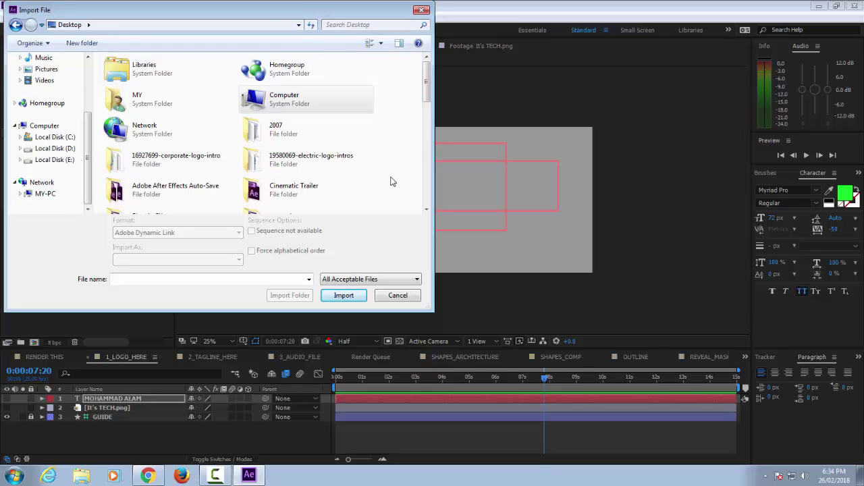
scroll(392, 182, "down", 3)
scroll(392, 182, "down", 2)
scroll(391, 181, "up", 3)
scroll(391, 180, "down", 2)
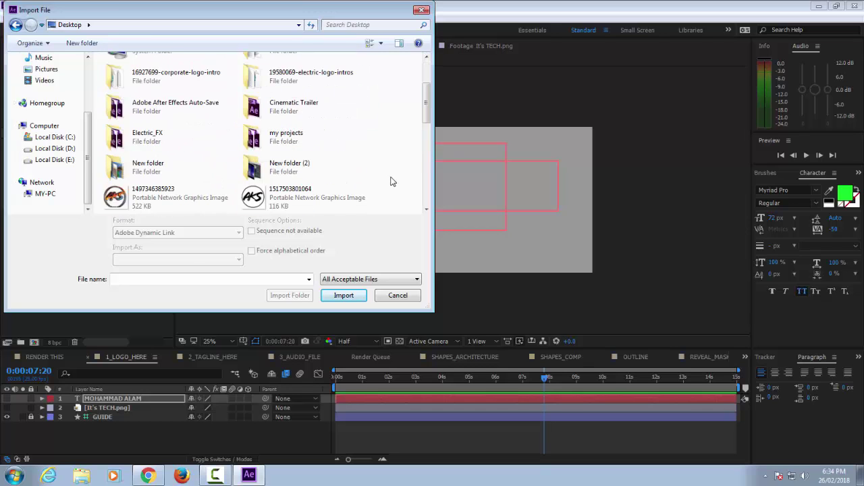
double_click(135, 138)
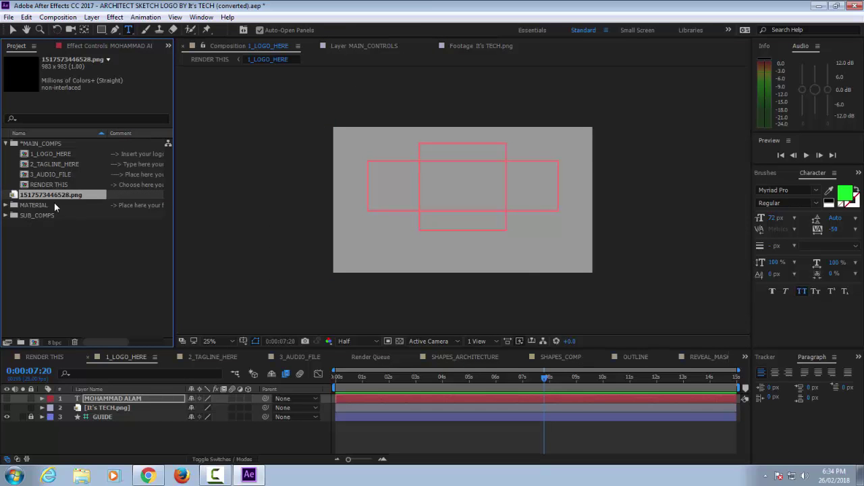
Add the AKS logo image to 1_LOGO_HERE, undo the stray text layer, and nudge it up
left_click_drag(56, 193, 89, 396)
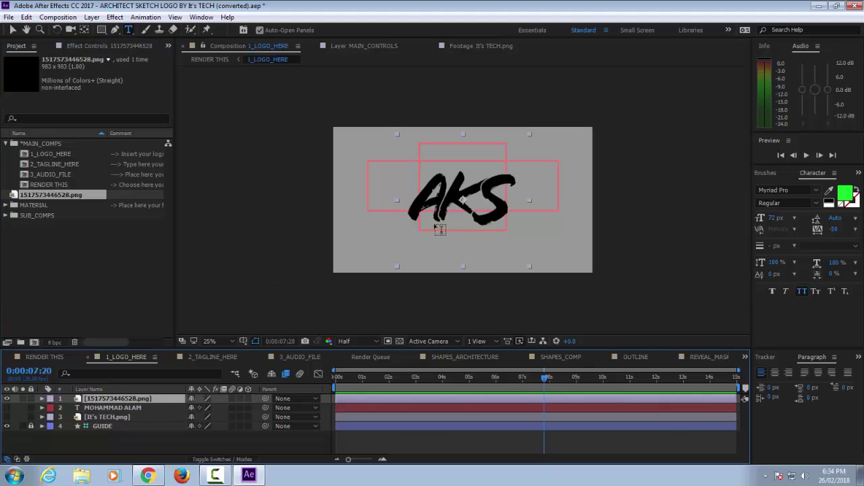
left_click(473, 206)
left_click(475, 199)
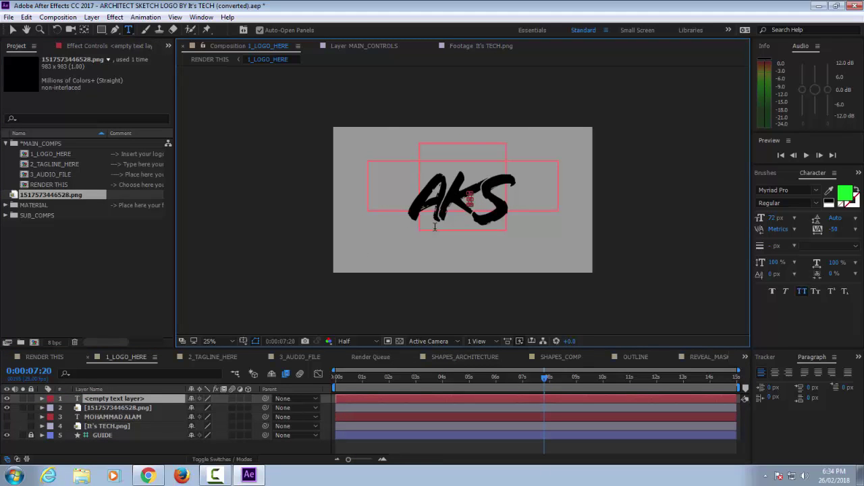
key("ctrl+z")
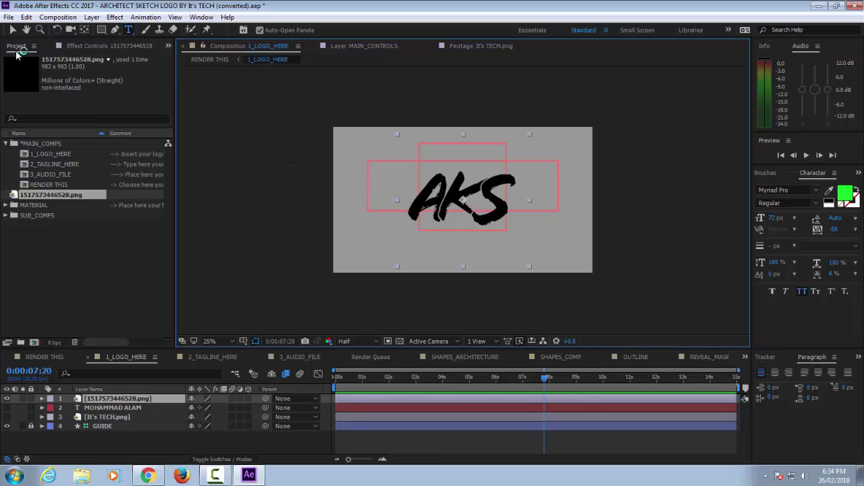
left_click(12, 29)
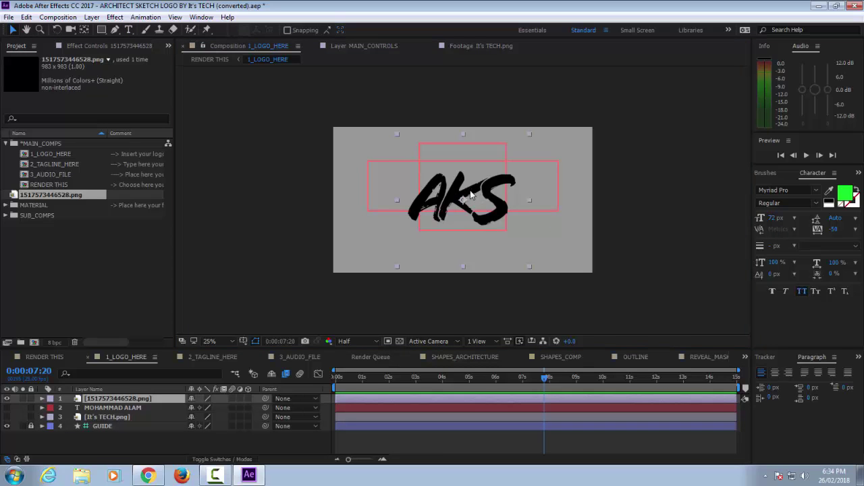
left_click_drag(474, 194, 474, 180)
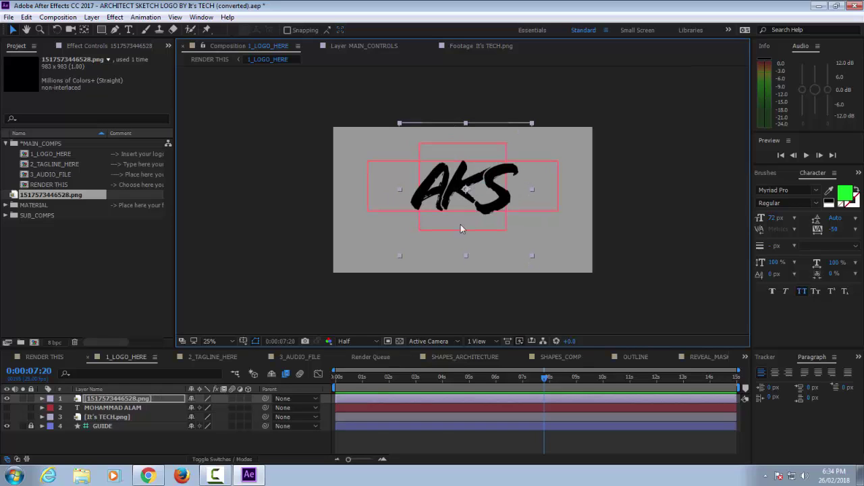
Scale the logo layer down to 80% and view the result in RENDER THIS
left_click(119, 399)
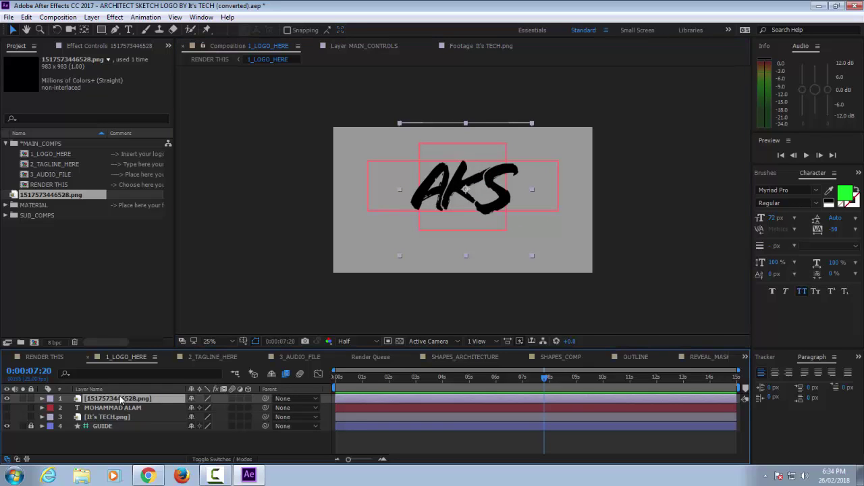
key("s")
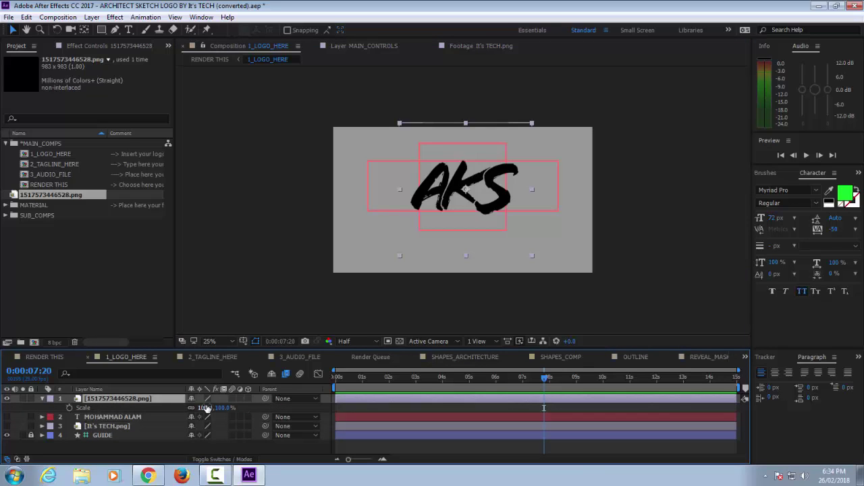
left_click_drag(205, 408, 196, 408)
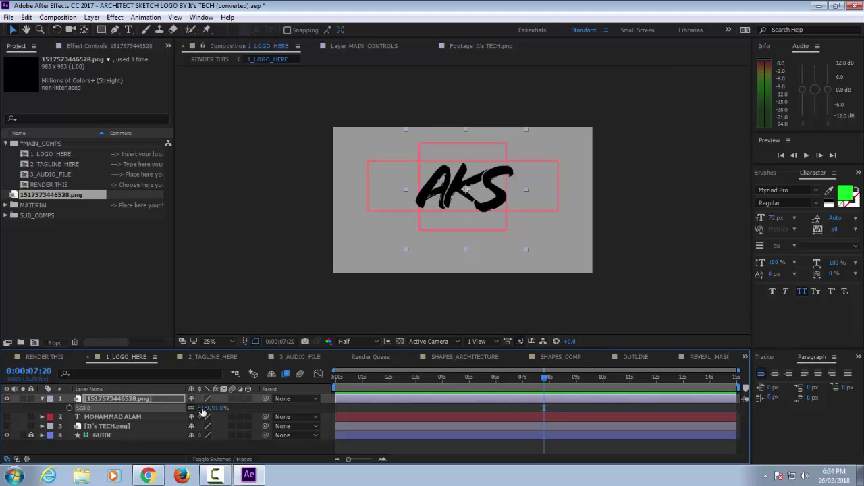
left_click_drag(201, 407, 195, 407)
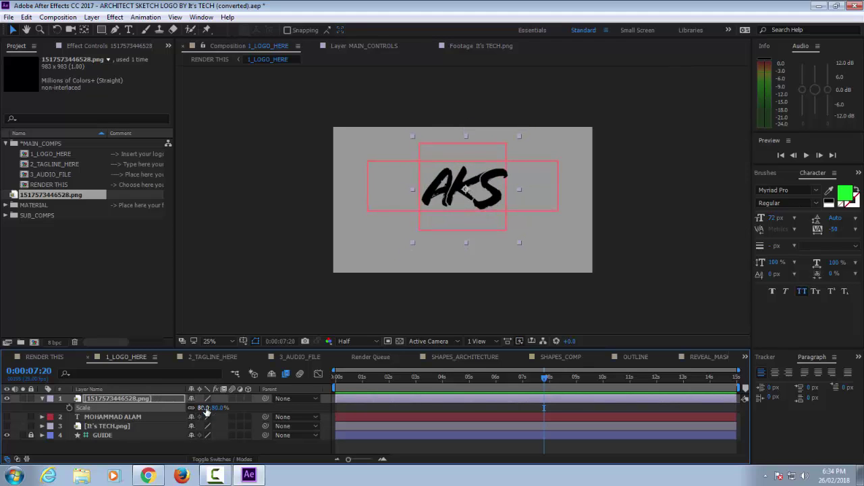
left_click(45, 354)
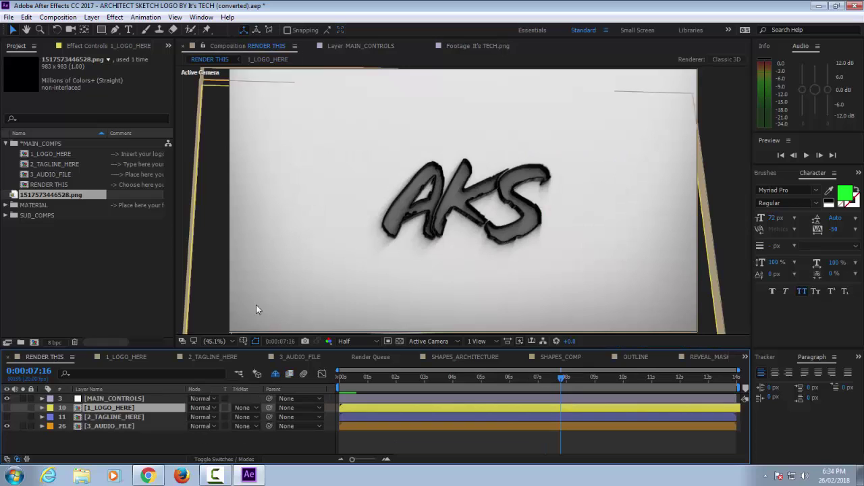
Scrub RENDER THIS between about 0:00:01 and 0:00:08 to review the logo, then open 2_TAGLINE_HERE
left_click_drag(560, 378, 530, 378)
left_click(565, 378)
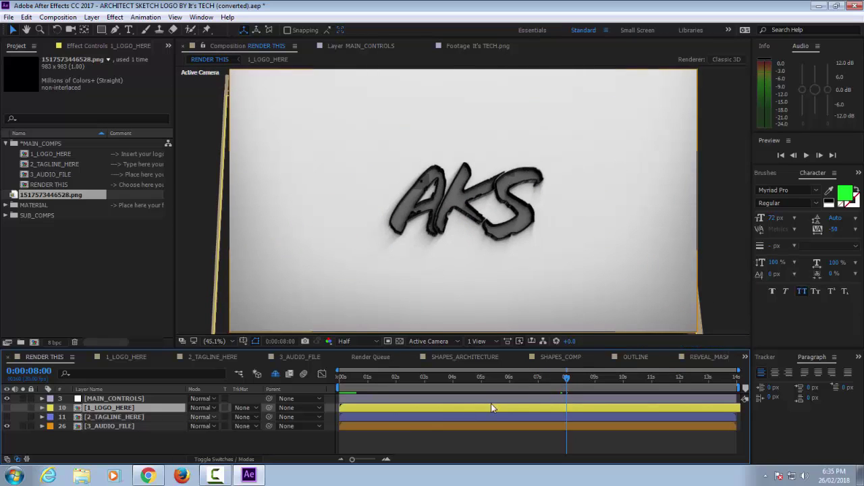
mouse_move(565, 377)
left_mouse_down()
mouse_move(507, 395)
mouse_move(434, 397)
left_mouse_up()
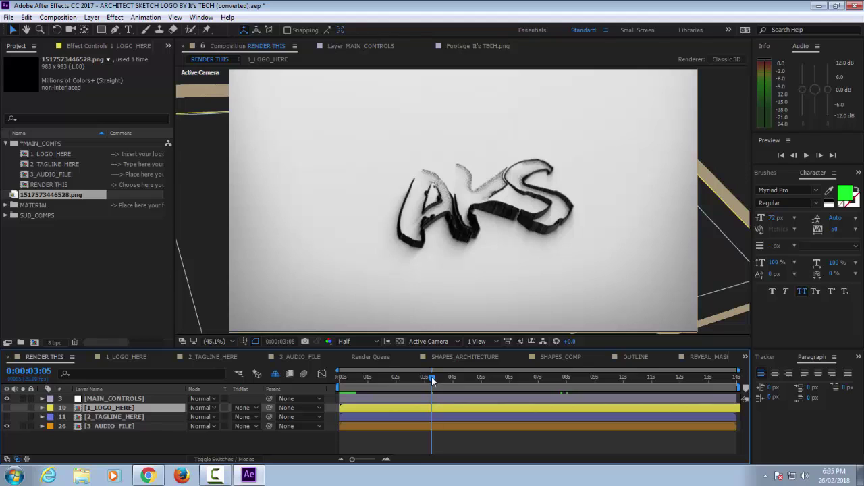
left_click_drag(431, 376, 415, 376)
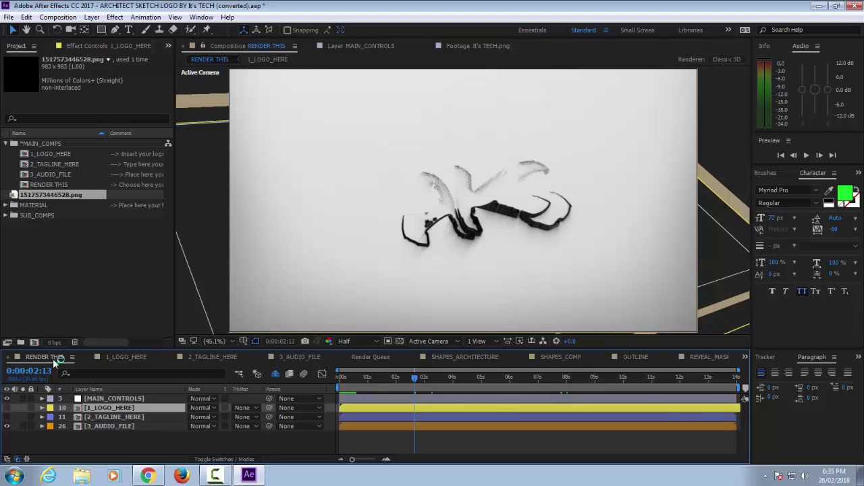
mouse_move(415, 377)
left_mouse_down()
mouse_move(375, 378)
mouse_move(635, 404)
left_mouse_up()
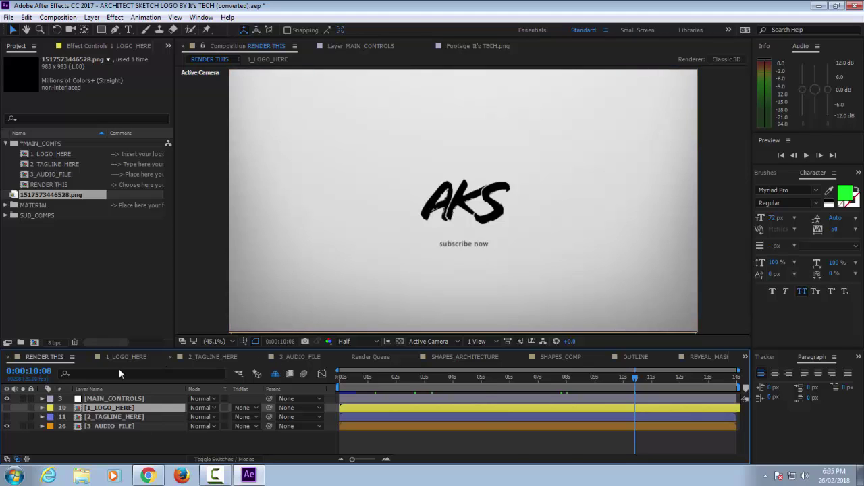
left_click(181, 357)
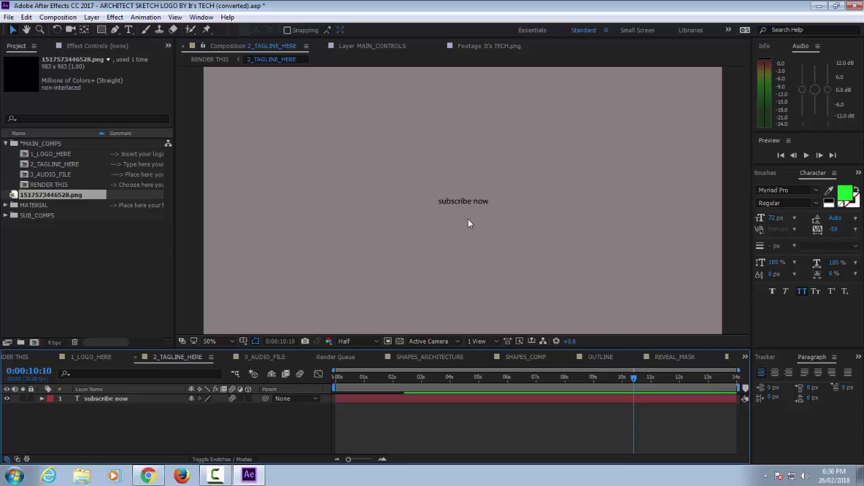
Replace the tagline text with 'action ka reaction' and enlarge it
double_click(95, 399)
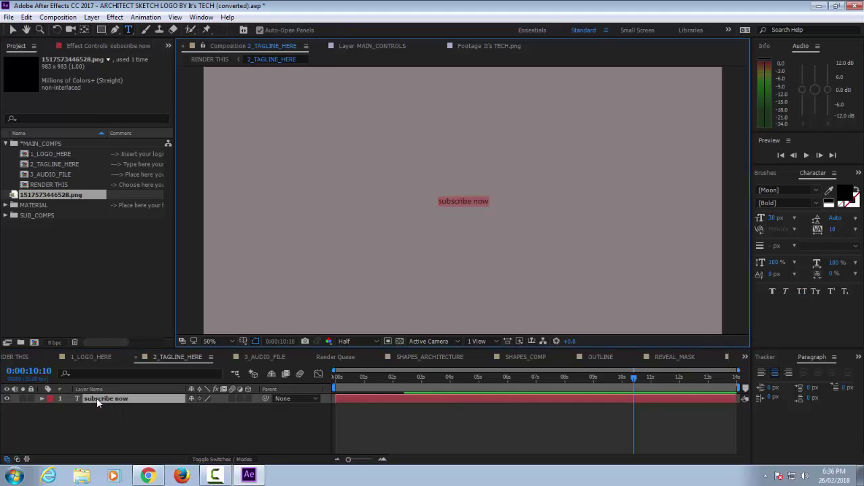
key("BackSpace")
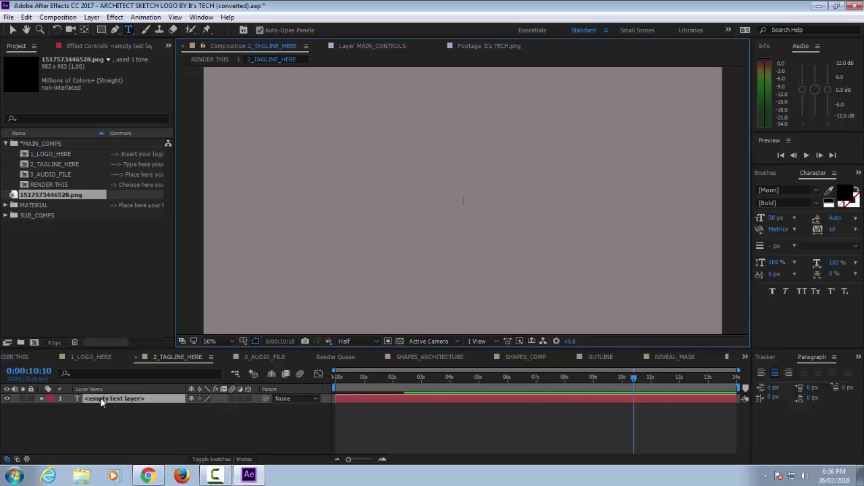
type("action ka reaction")
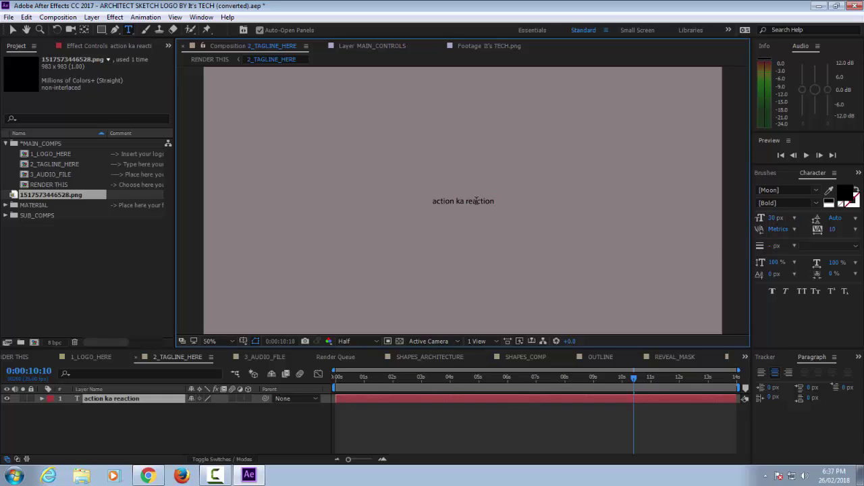
left_click(162, 397)
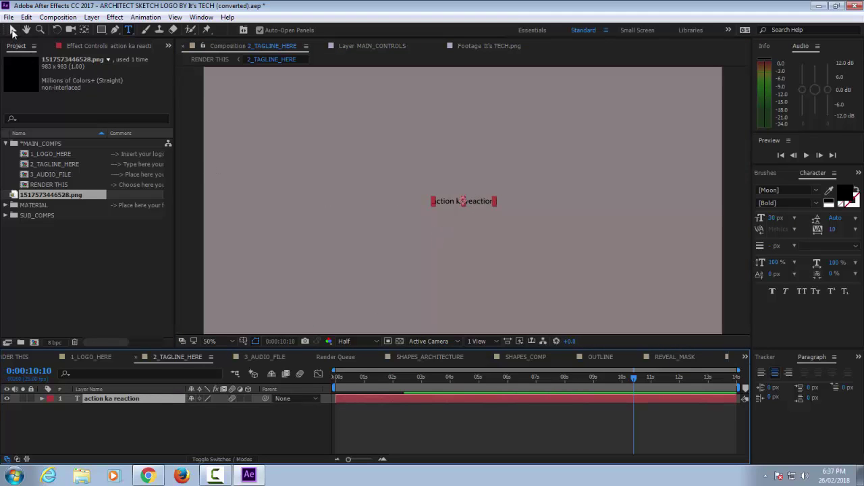
left_click(12, 30)
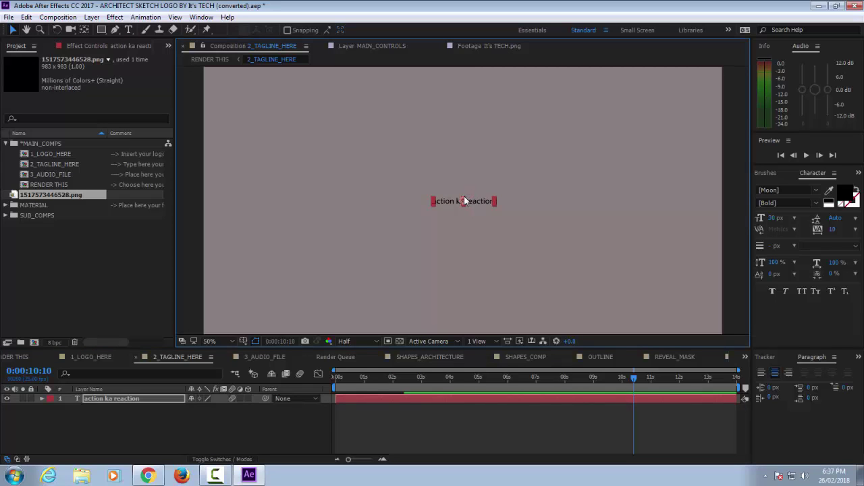
left_click_drag(465, 200, 505, 205)
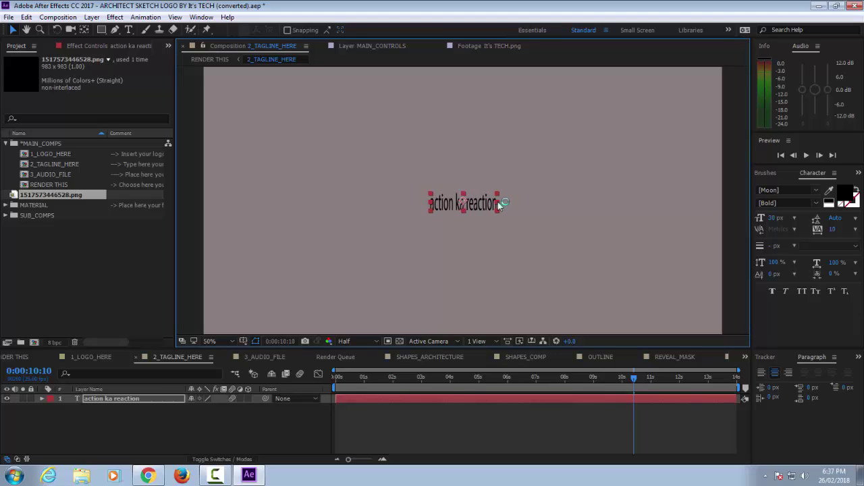
Check the new tagline in RENDER THIS and nudge it slightly up in 2_TAGLINE_HERE
left_click(24, 357)
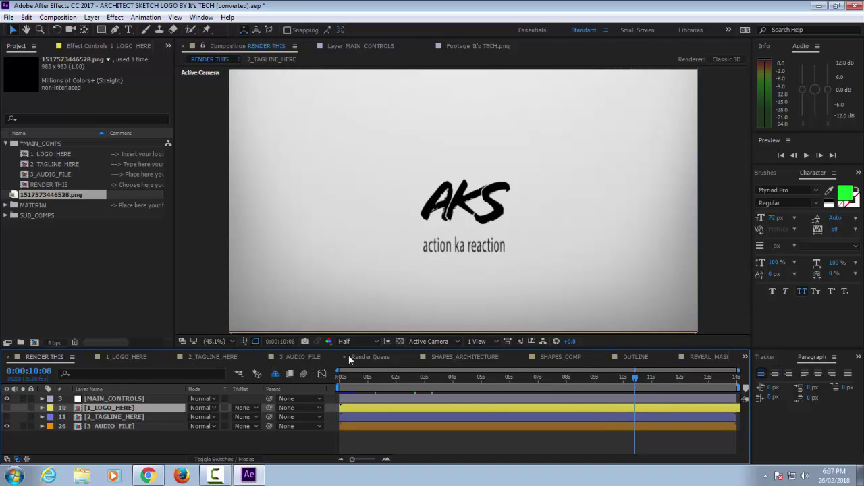
left_click(212, 359)
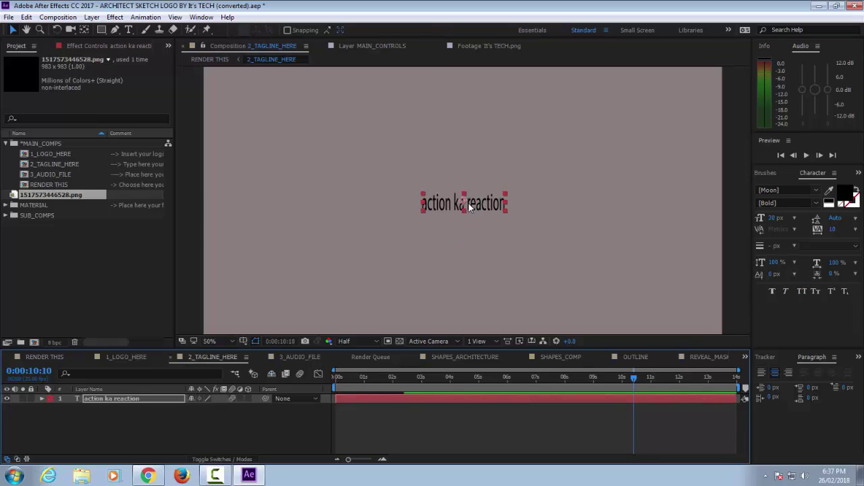
left_click_drag(468, 202, 463, 194)
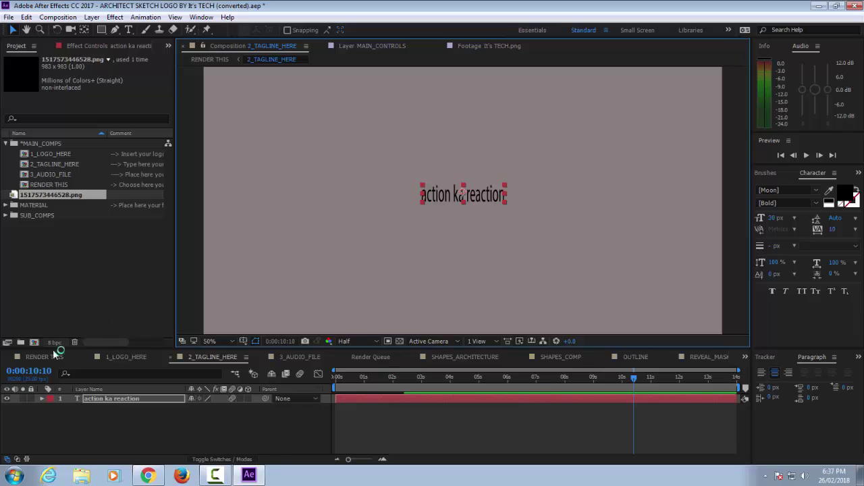
left_click(46, 356)
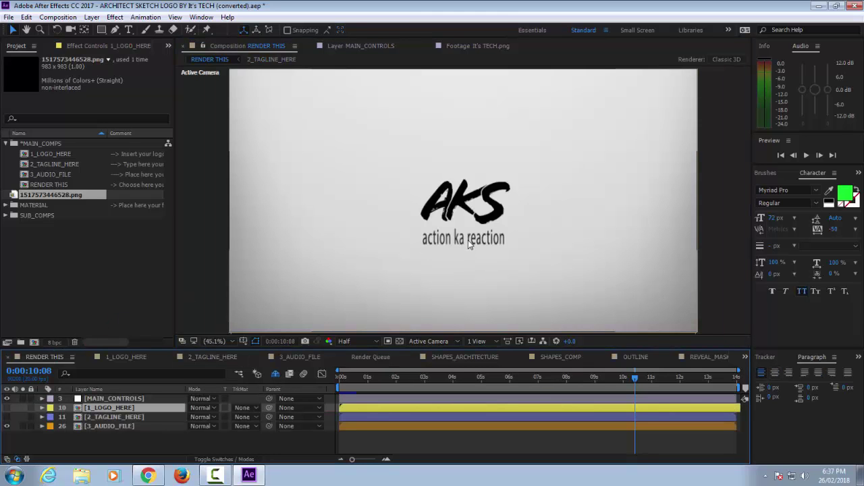
key("ctrl+t")
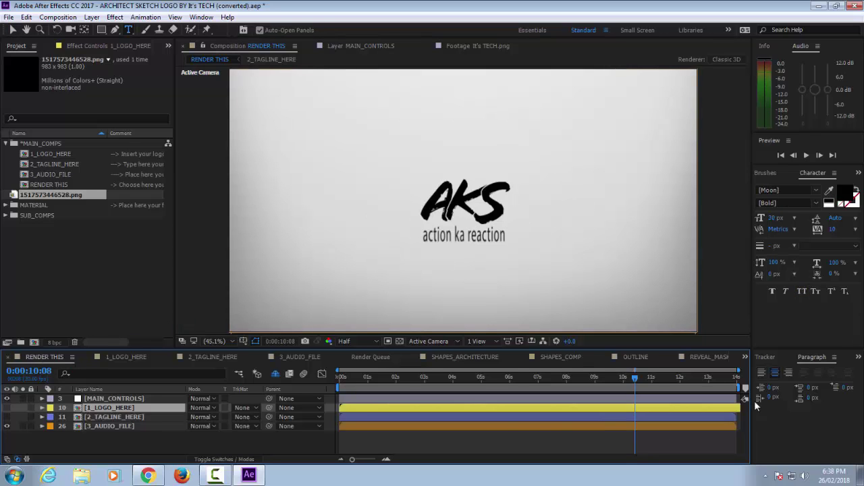
left_click_drag(634, 376, 450, 378)
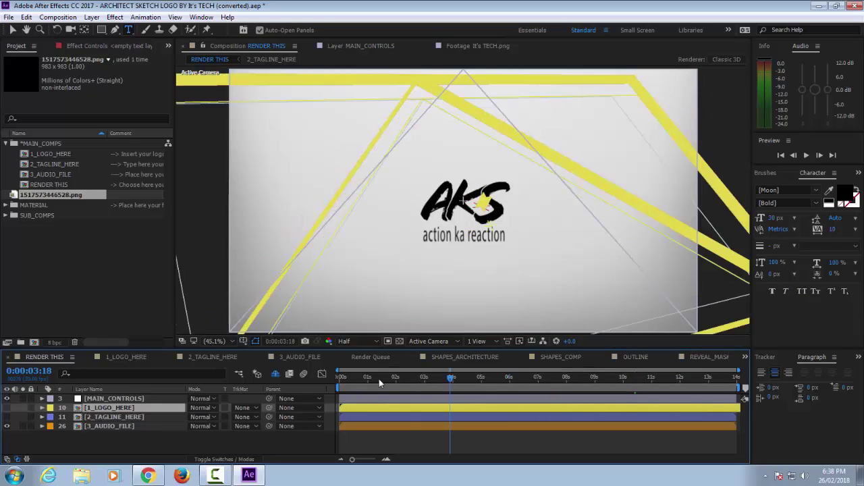
left_click(335, 375)
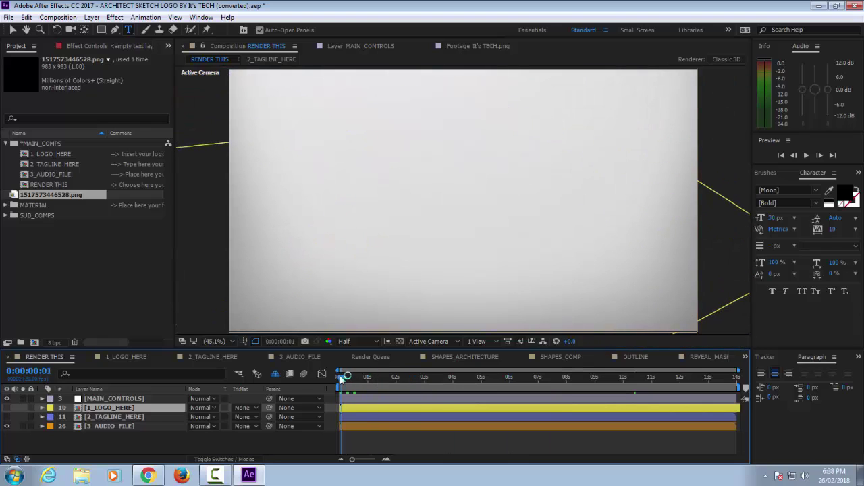
left_click_drag(343, 377, 422, 380)
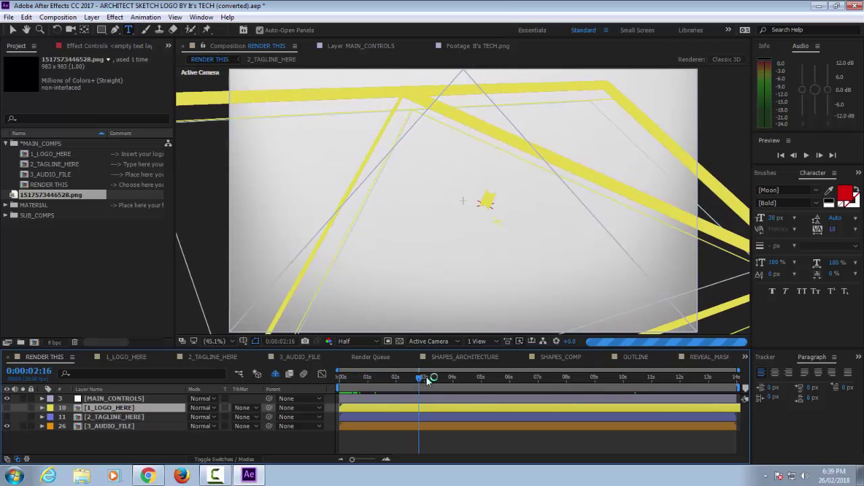
left_click_drag(421, 380, 338, 373)
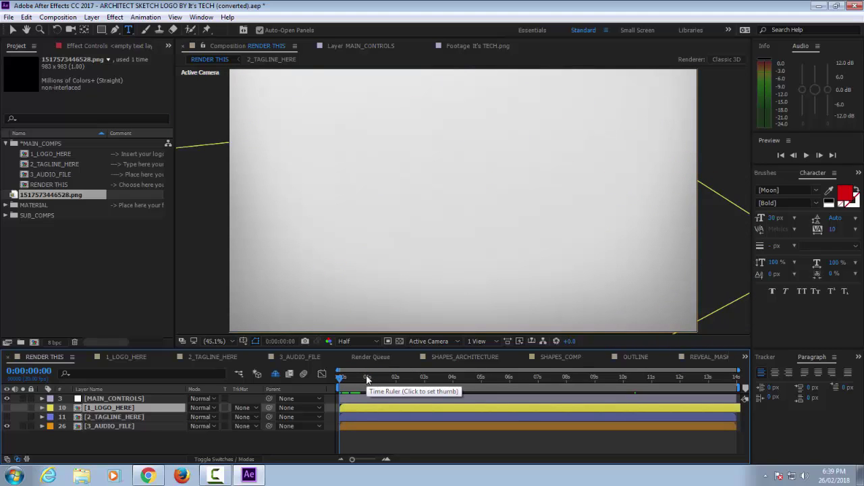
In 1_LOGO_HERE, hide the AKS image, show the name text, and color MOHAMMAD pink (F10854)
left_click(128, 356)
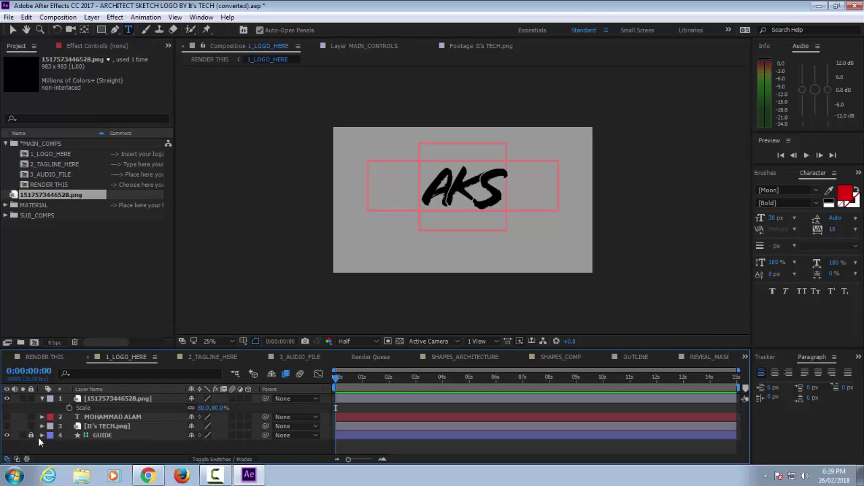
left_click(6, 399)
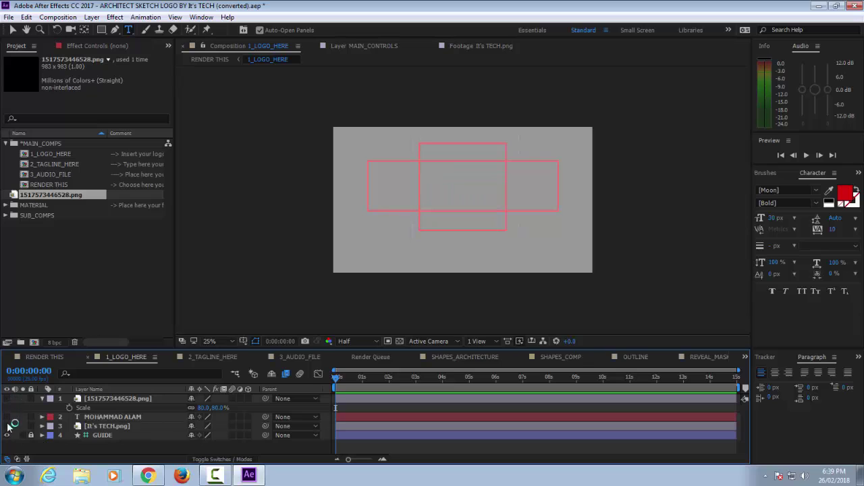
left_click(7, 417)
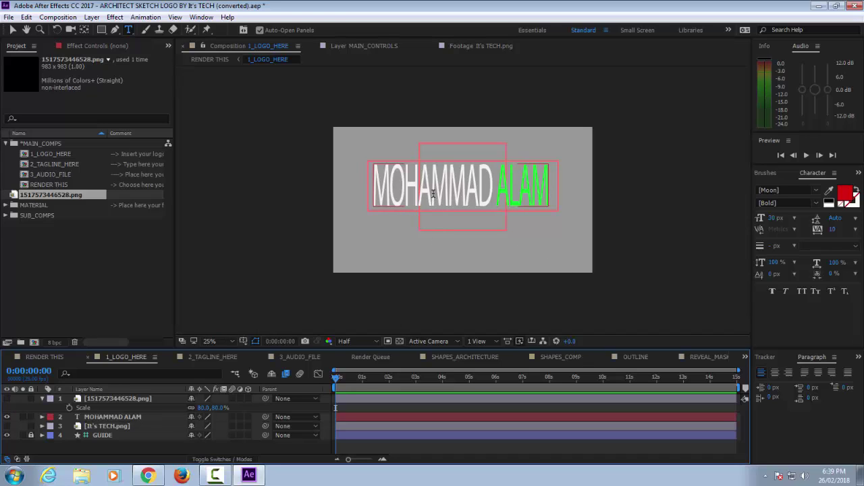
left_click(434, 194)
double_click(436, 191)
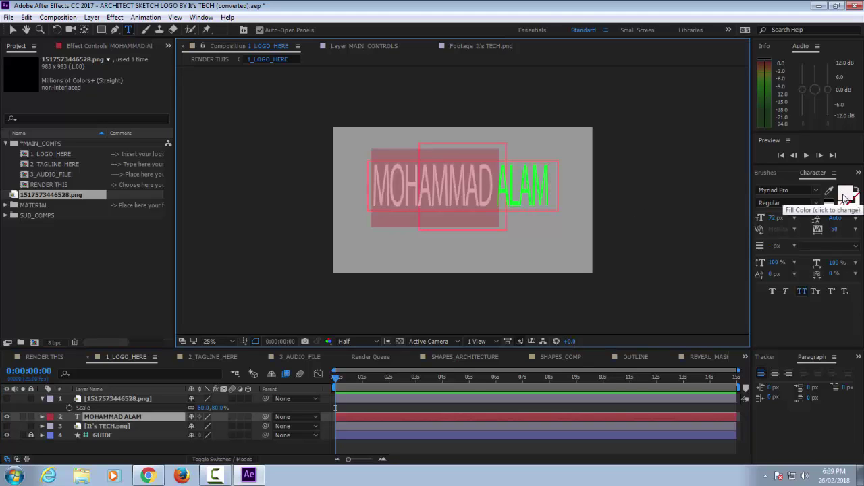
left_click(844, 197)
left_click_drag(253, 166, 252, 158)
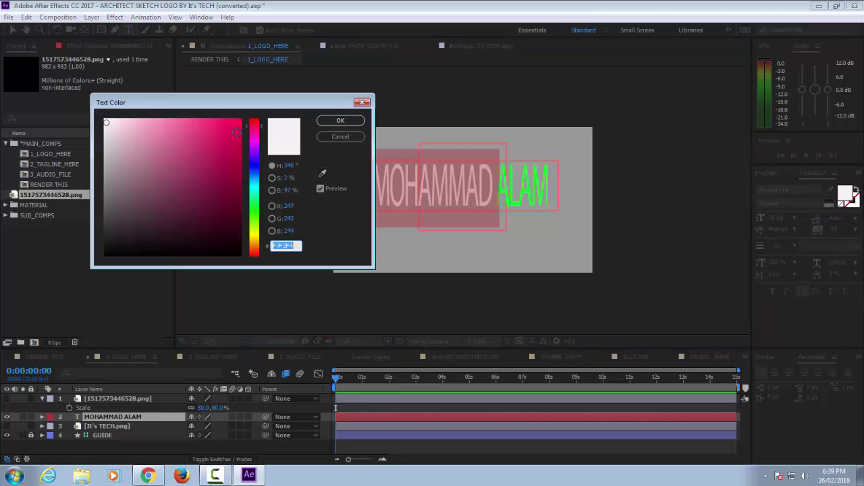
left_click(237, 126)
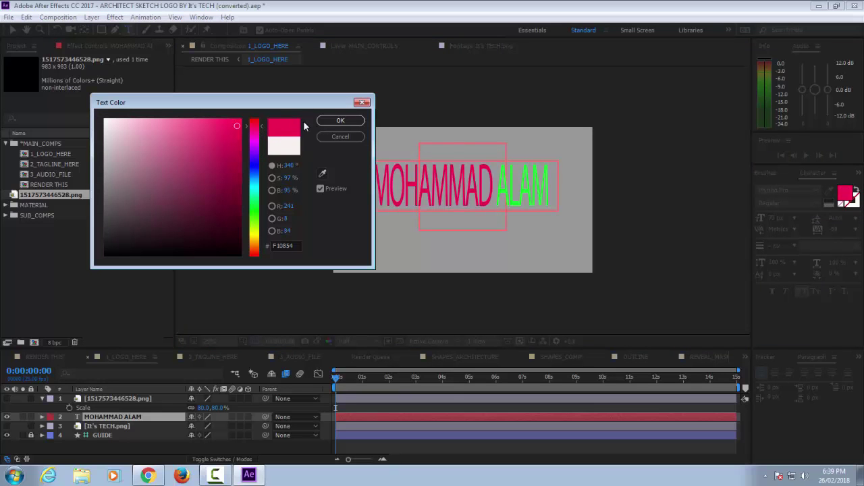
left_click(341, 121)
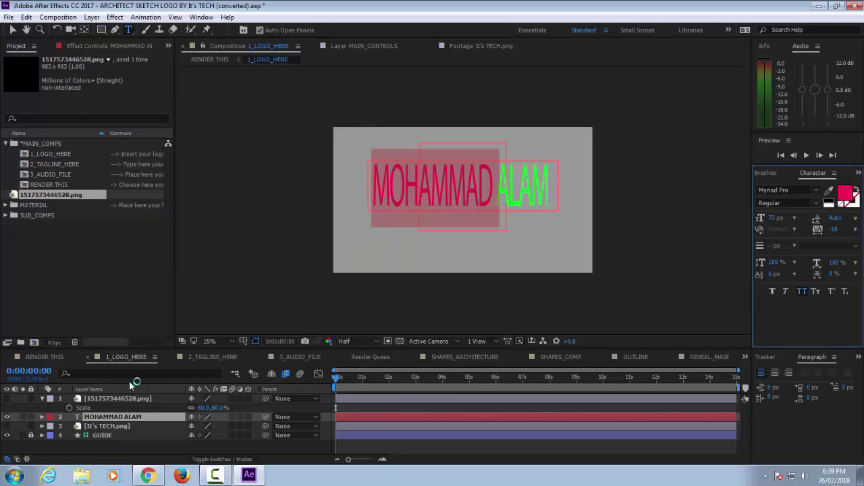
Scrub RENDER THIS from the start to past eight seconds to preview the name logo
left_click(41, 356)
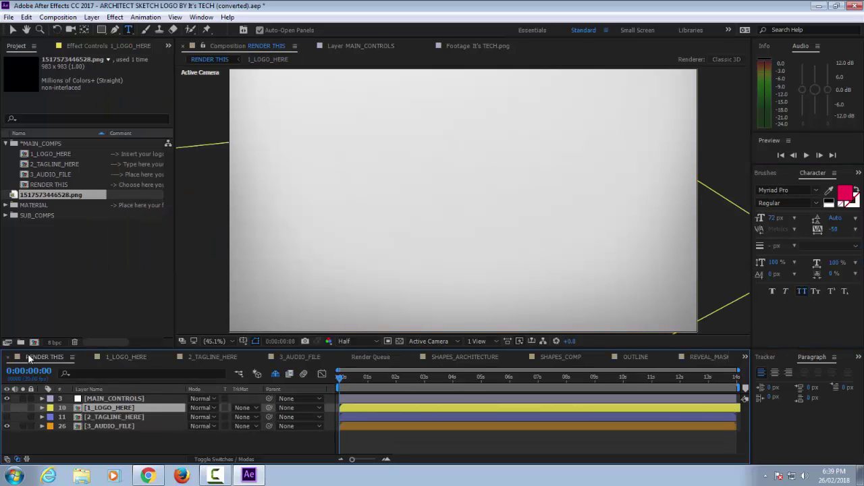
left_click_drag(338, 376, 480, 383)
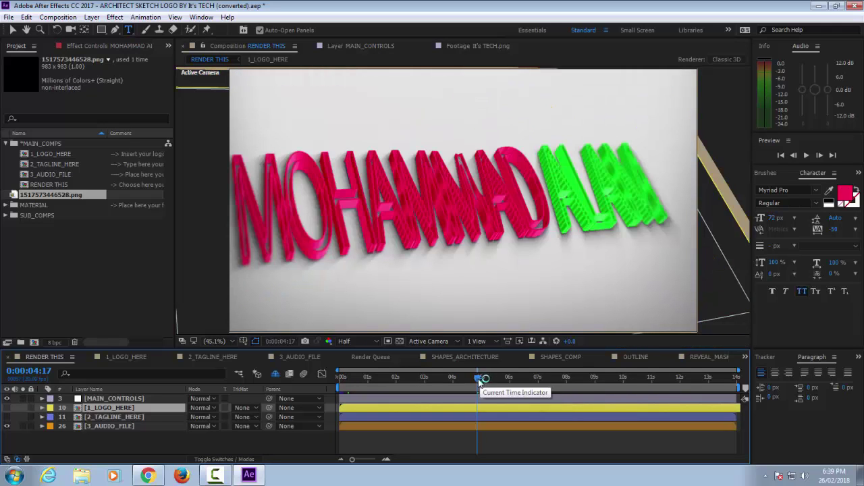
left_click_drag(479, 380, 505, 380)
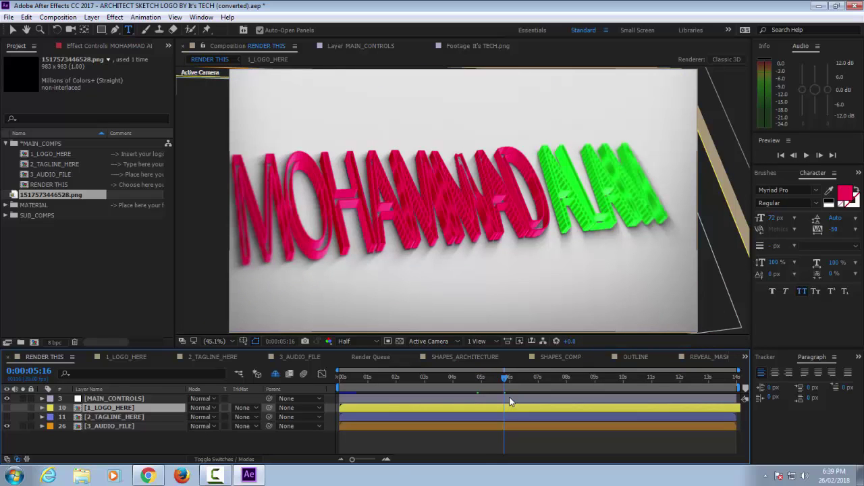
left_click_drag(506, 376, 528, 383)
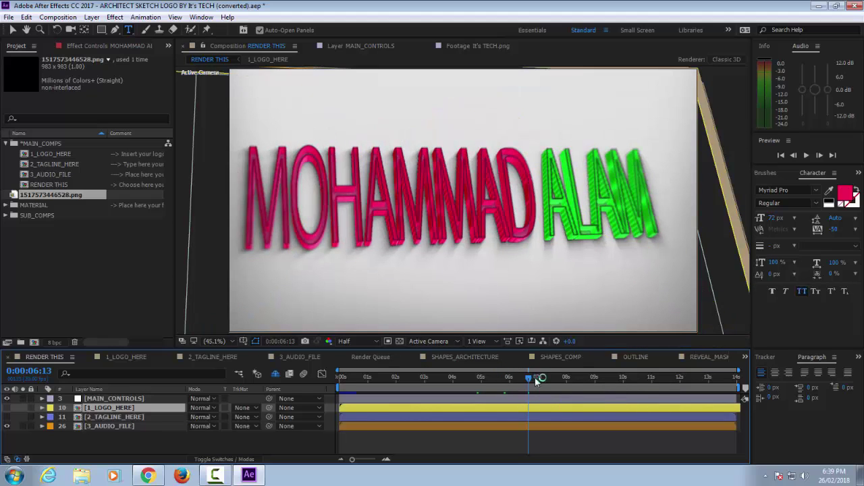
left_click(579, 378)
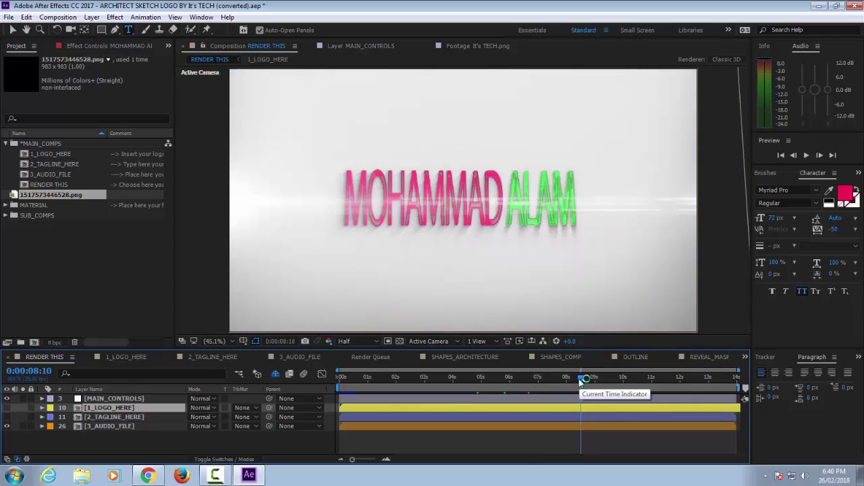
left_click_drag(579, 382, 591, 380)
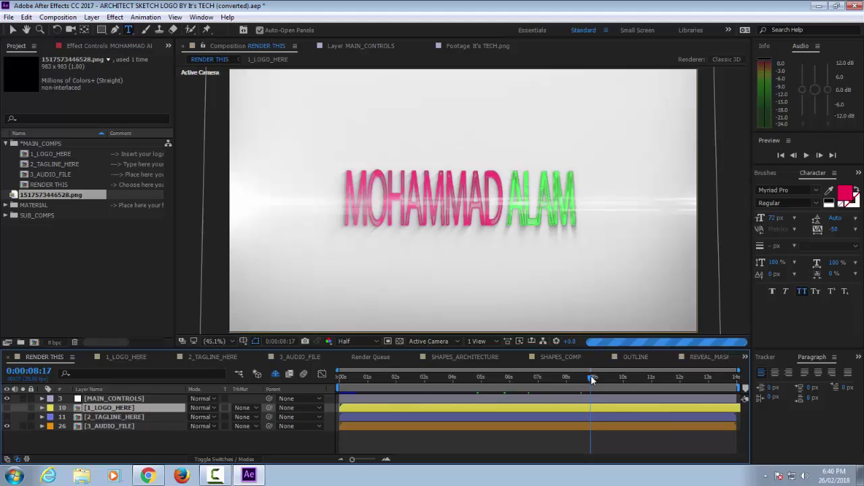
left_click_drag(592, 380, 593, 380)
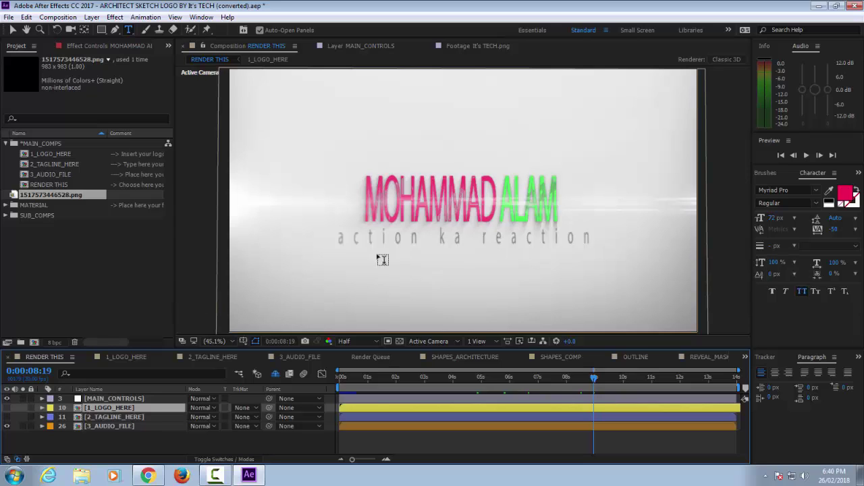
Delete the 'action ka reaction' layer from 2_TAGLINE_HERE and preview the ending in RENDER THIS
left_click(214, 357)
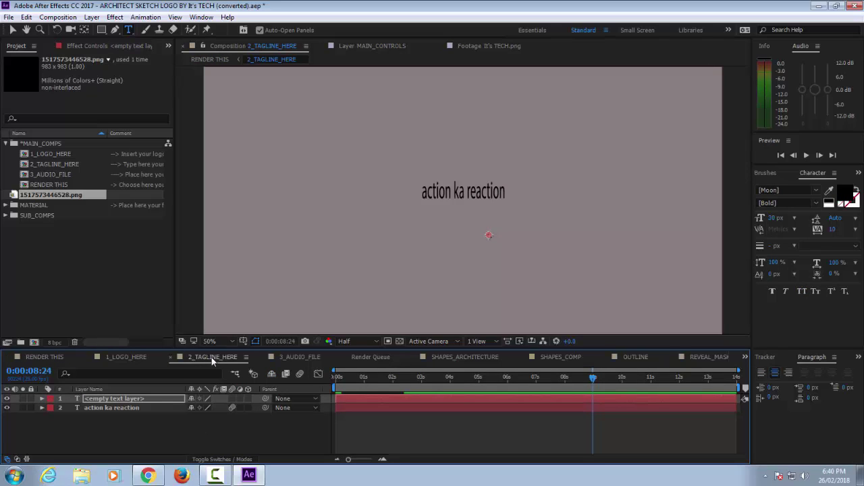
left_click(141, 406)
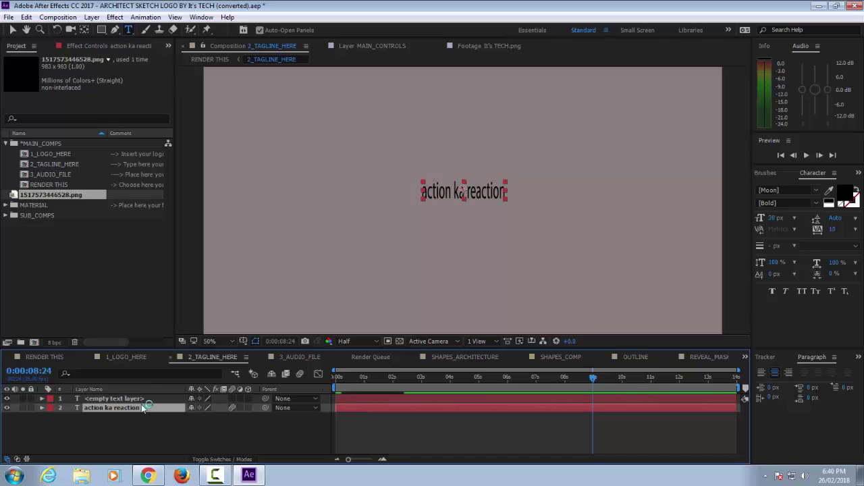
key("Delete")
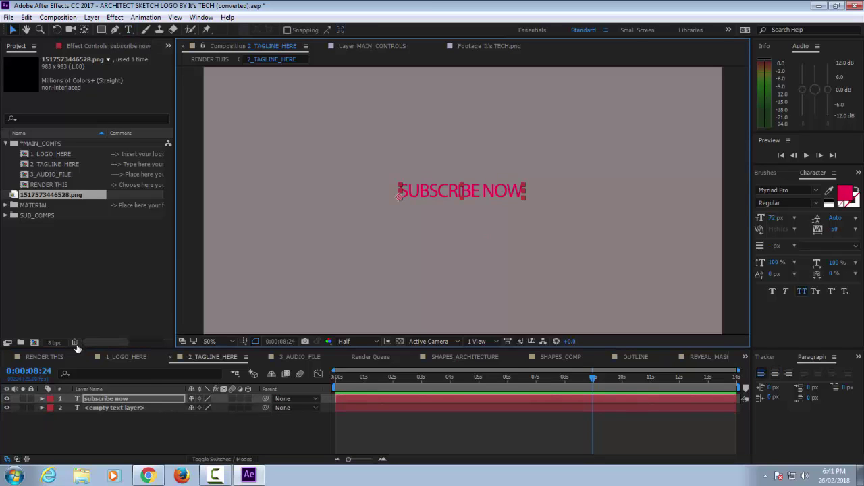
left_click(45, 357)
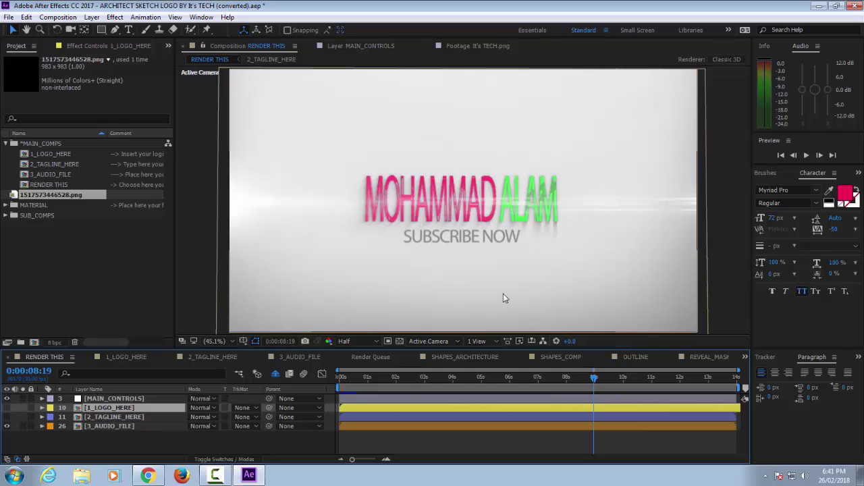
left_click_drag(594, 380, 566, 380)
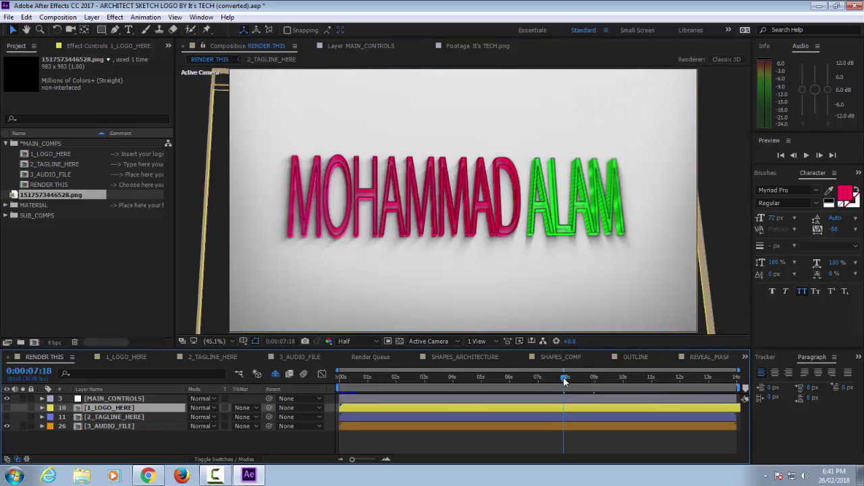
left_click_drag(564, 380, 641, 380)
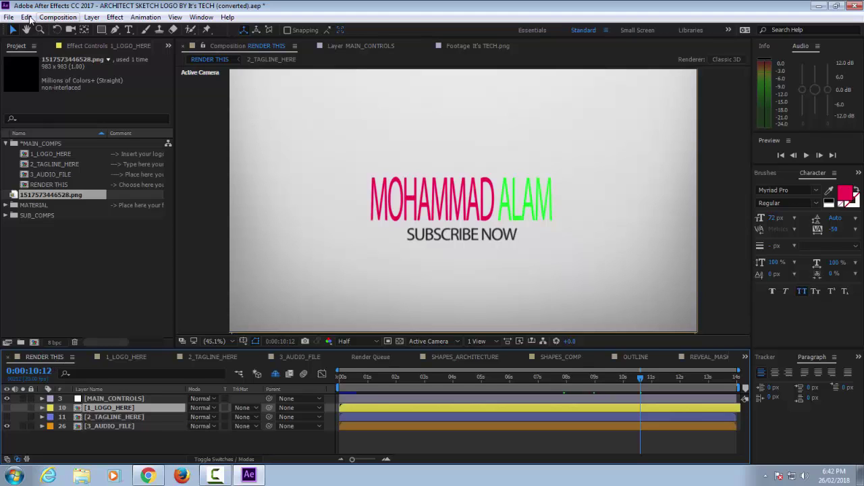
Add RENDER THIS to the Render Queue and set the output format to QuickTime
left_click(61, 17)
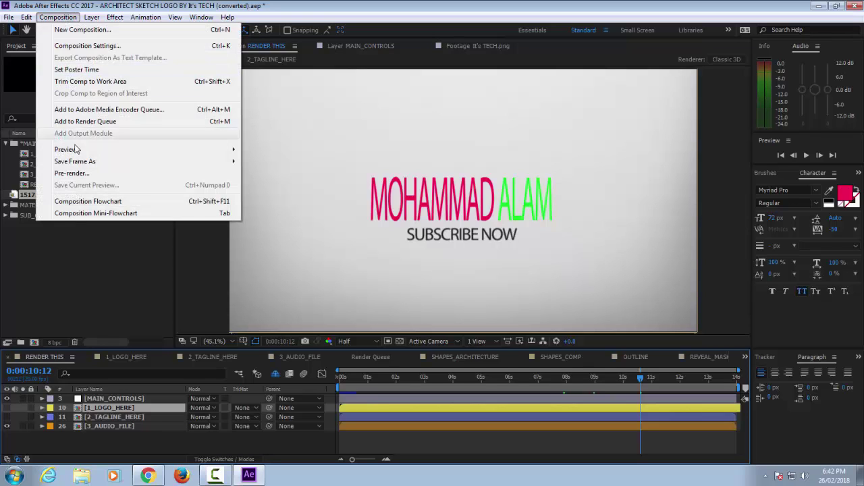
left_click(75, 122)
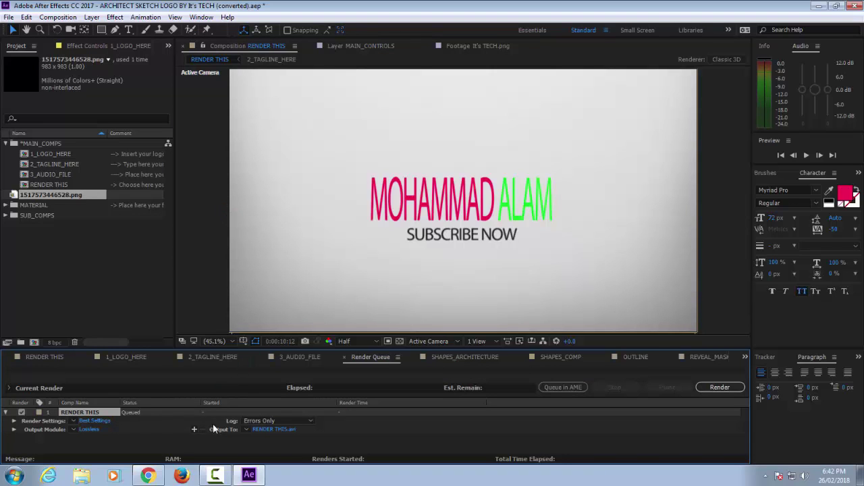
left_click(88, 429)
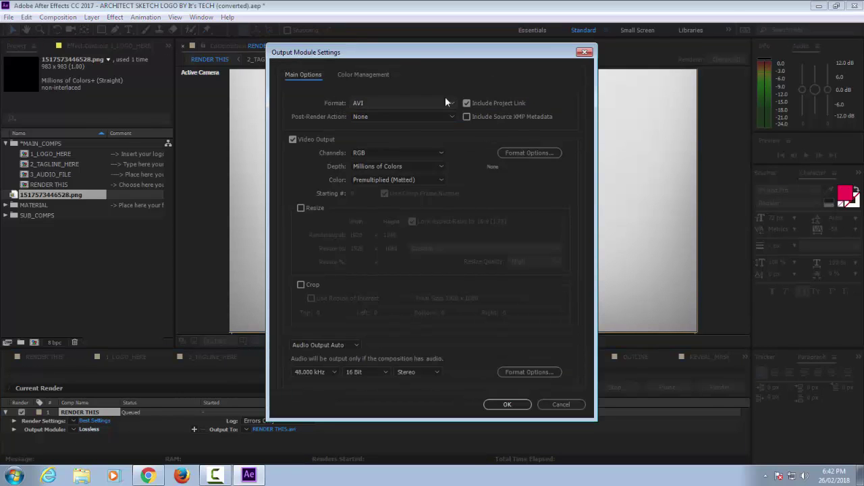
left_click(451, 105)
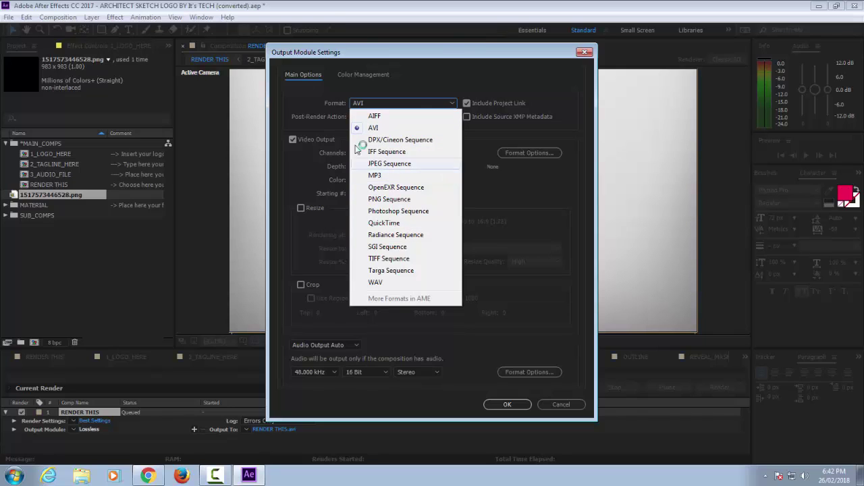
left_click(396, 224)
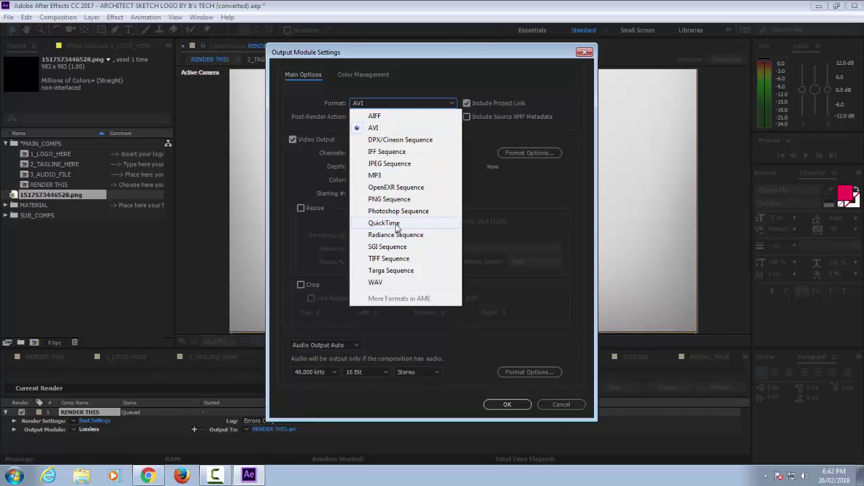
Keep the QuickTime video codec at H.264 with quality 100 and confirm the output settings
left_click(536, 156)
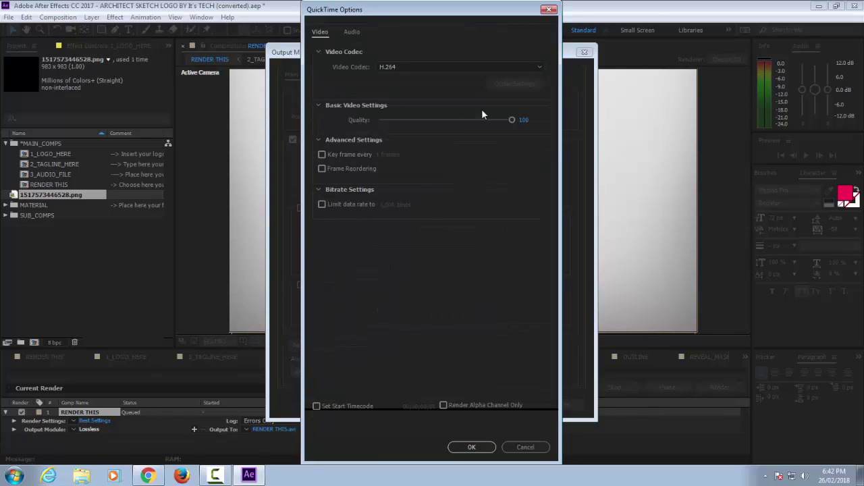
left_click(538, 67)
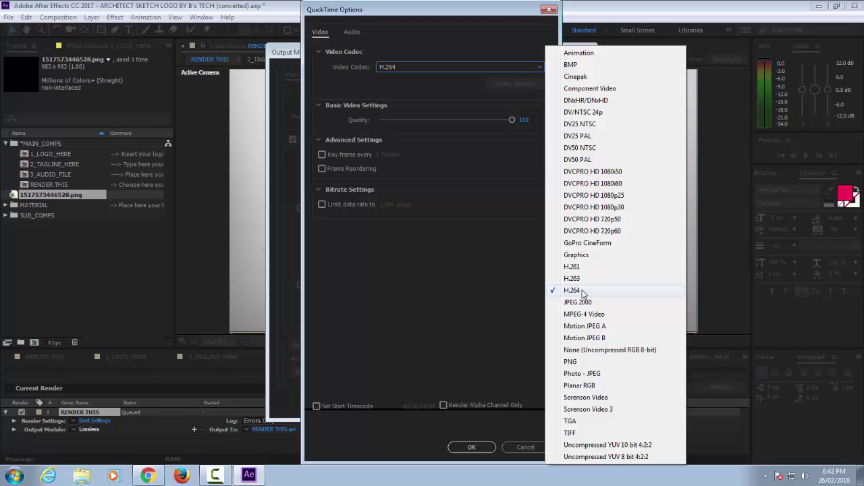
left_click(582, 291)
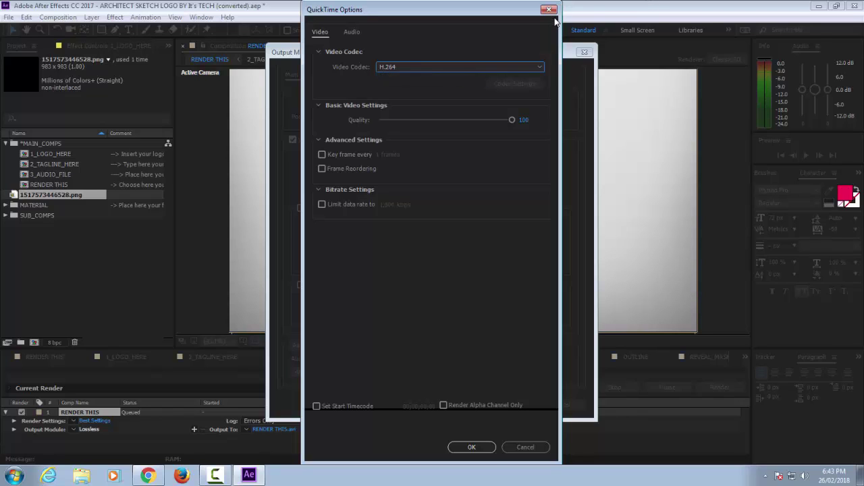
left_click(473, 447)
left_click(507, 404)
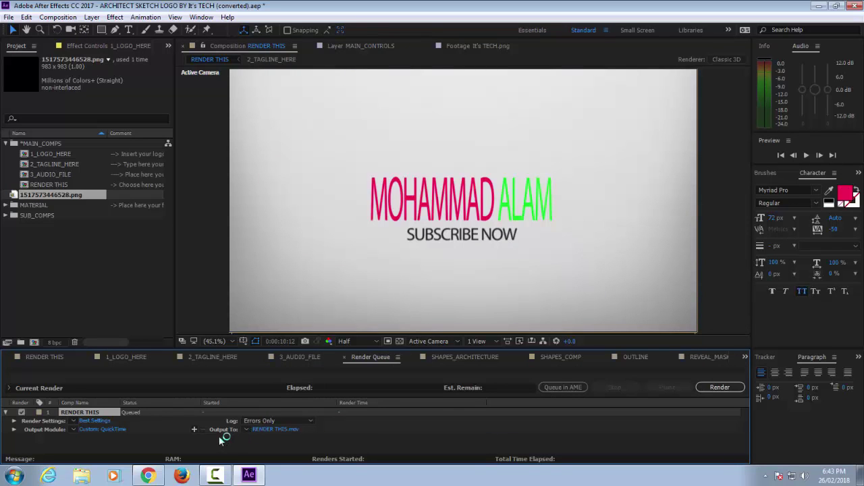
left_click(269, 430)
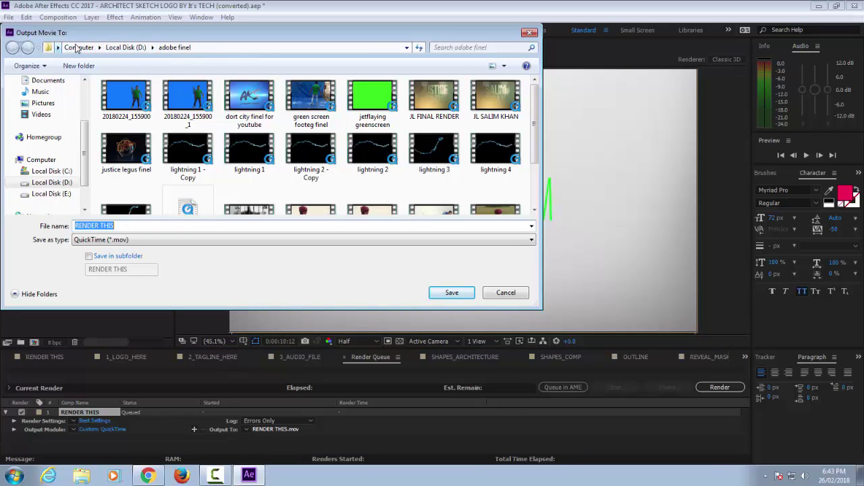
left_click(124, 228)
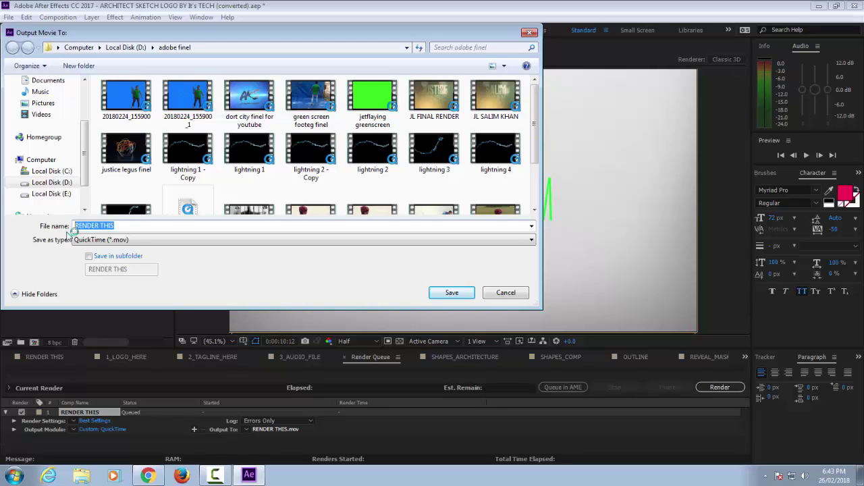
key("BackSpace")
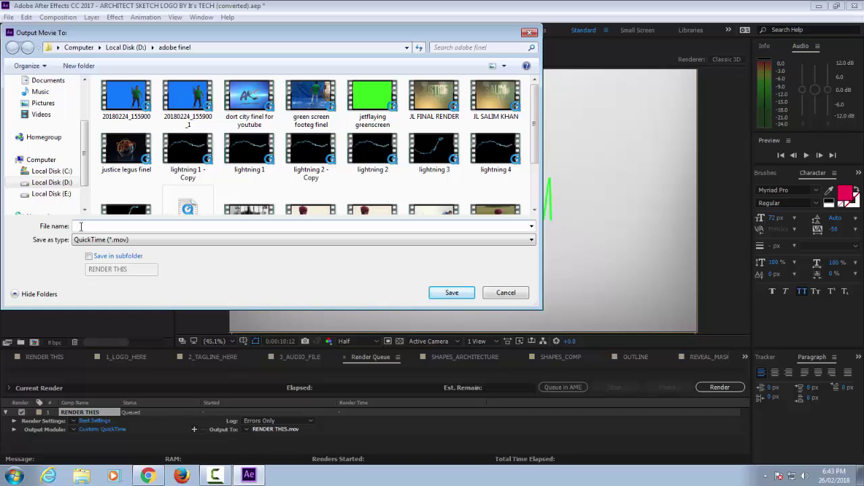
type("a")
type("ohamad alam intro")
left_click(465, 297)
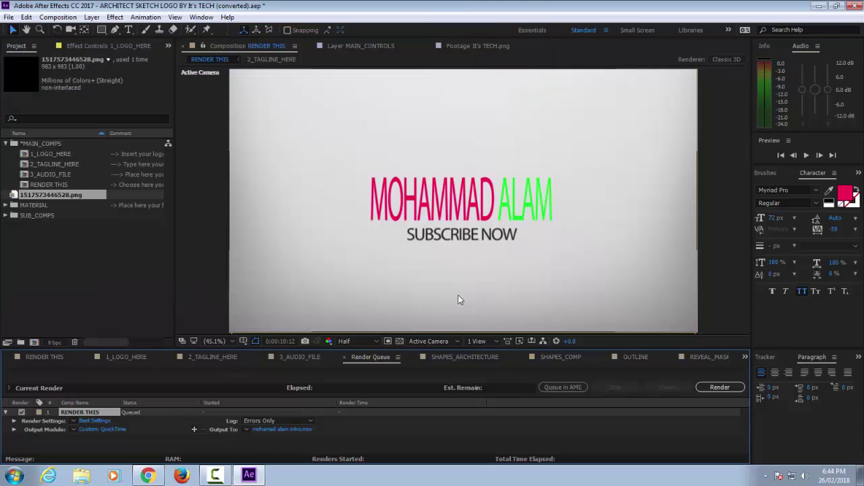
left_click(720, 387)
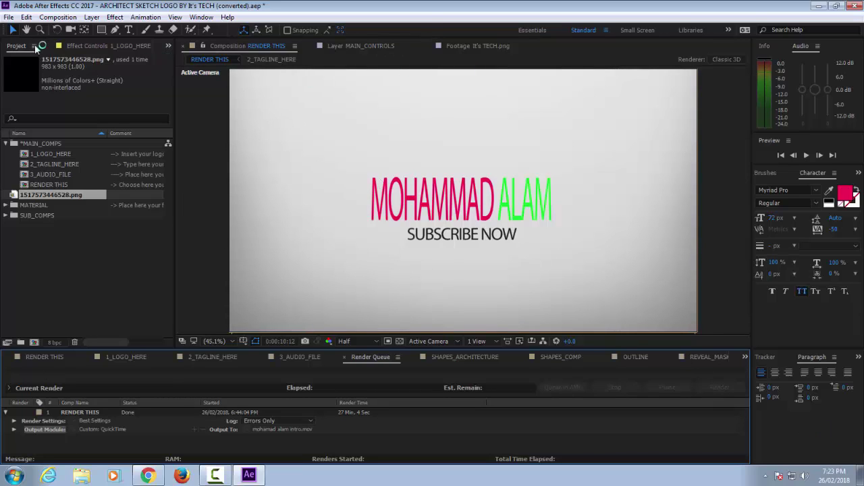
Close After Effects without saving the project, then refresh the desktop
left_click(855, 8)
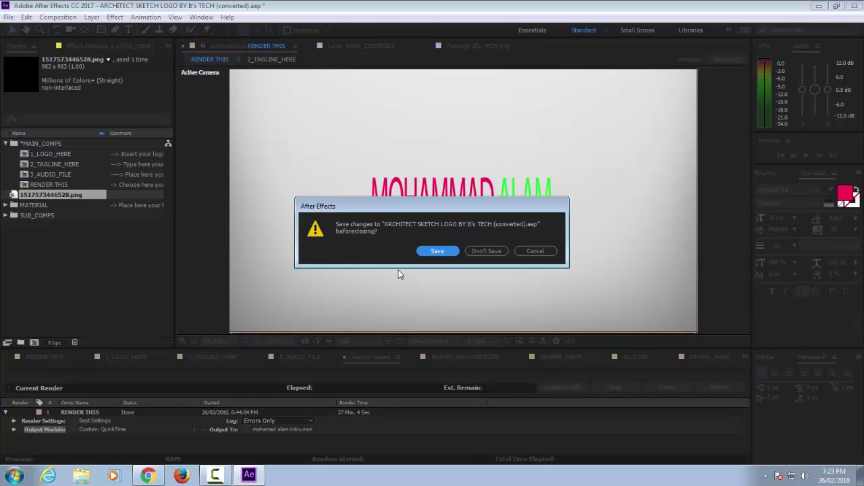
left_click(470, 253)
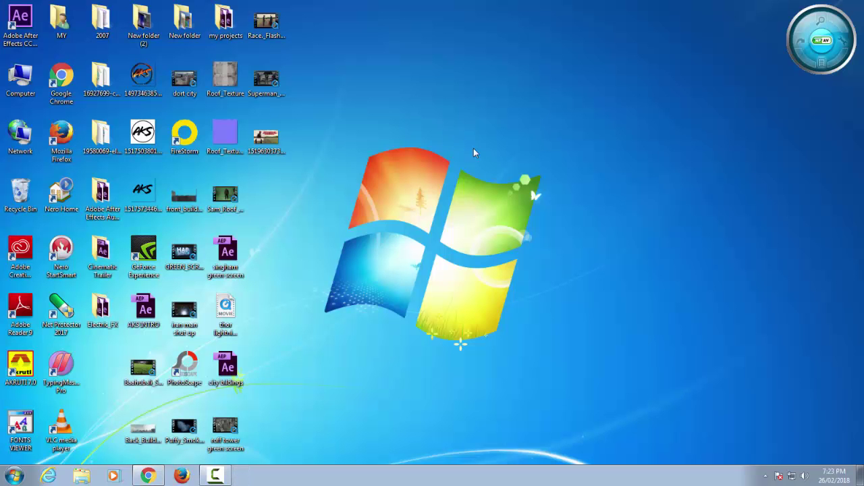
right_click(473, 152)
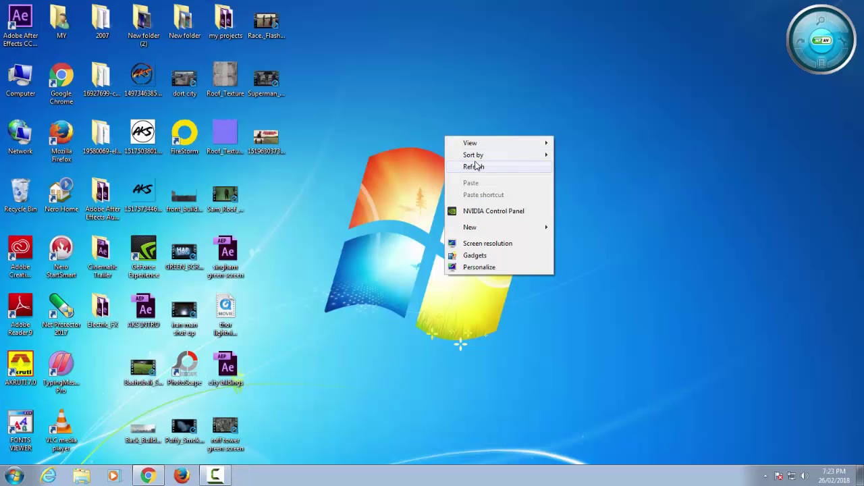
left_click(475, 158)
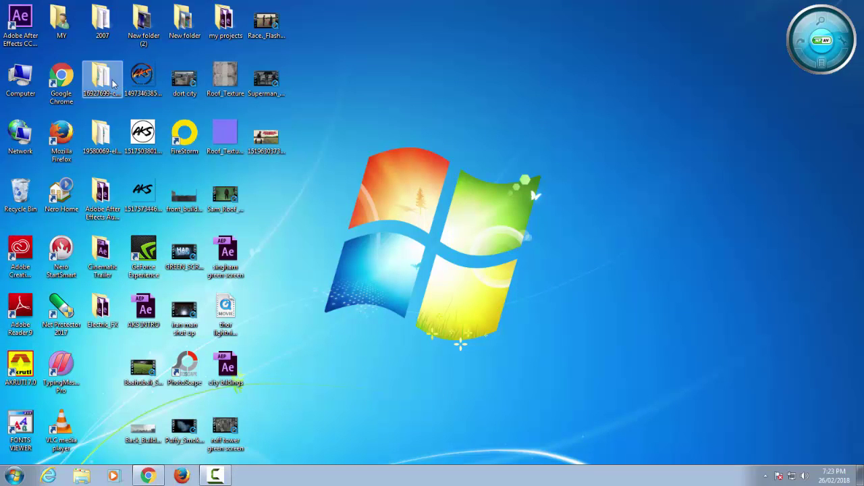
Browse to Local Disk (D:) > adobe finel and bring up options for mohamad alam intro
left_click(24, 81)
double_click(24, 81)
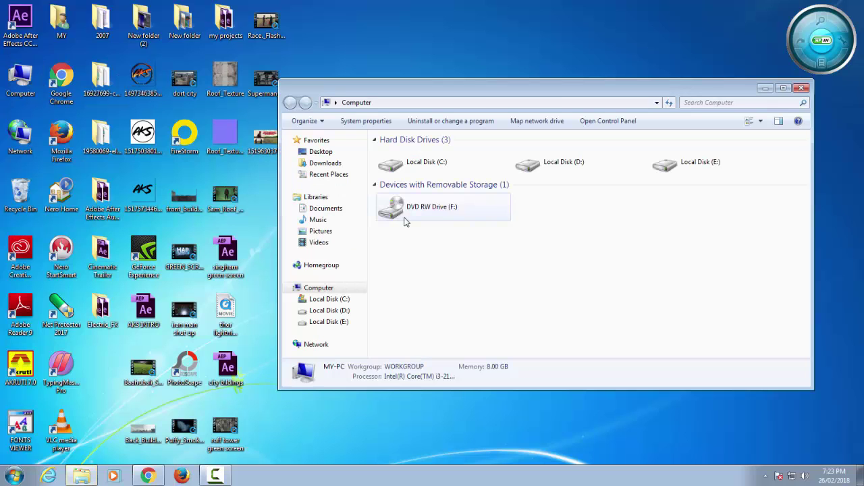
double_click(576, 178)
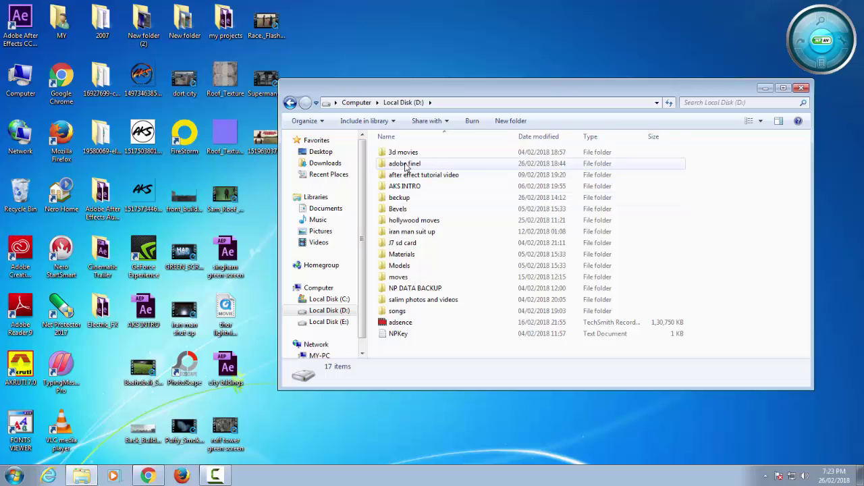
double_click(405, 164)
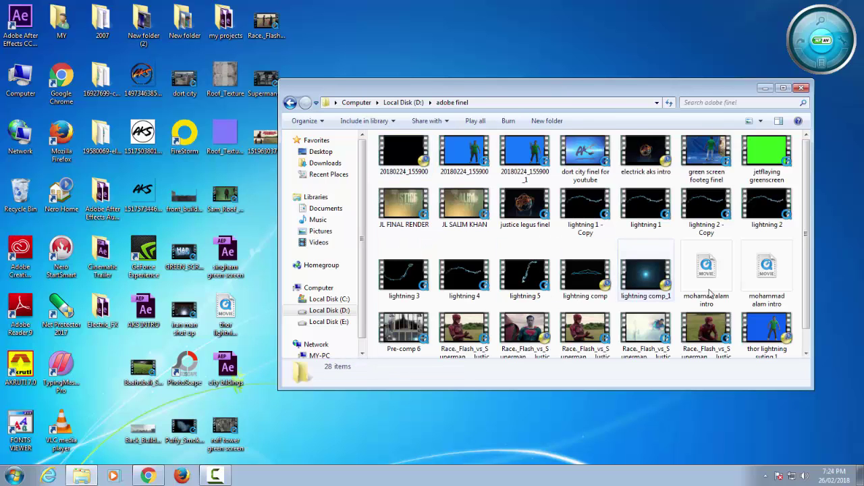
scroll(714, 266, "down", 1)
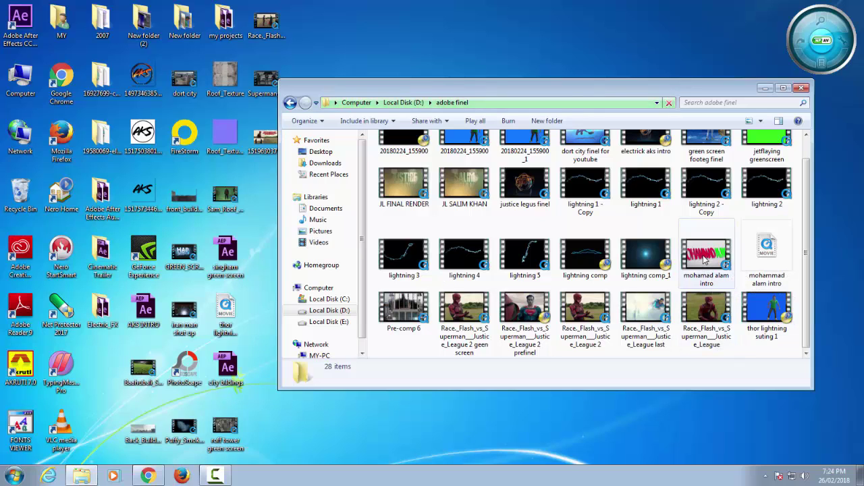
right_click(706, 263)
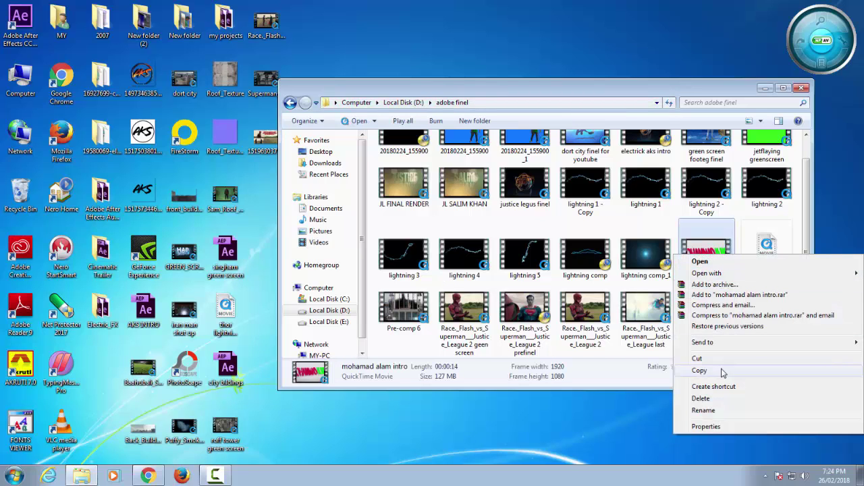
Open mohamad alam intro in QuickTime Player, play it twice, and reposition the player window
mouse_move(706, 275)
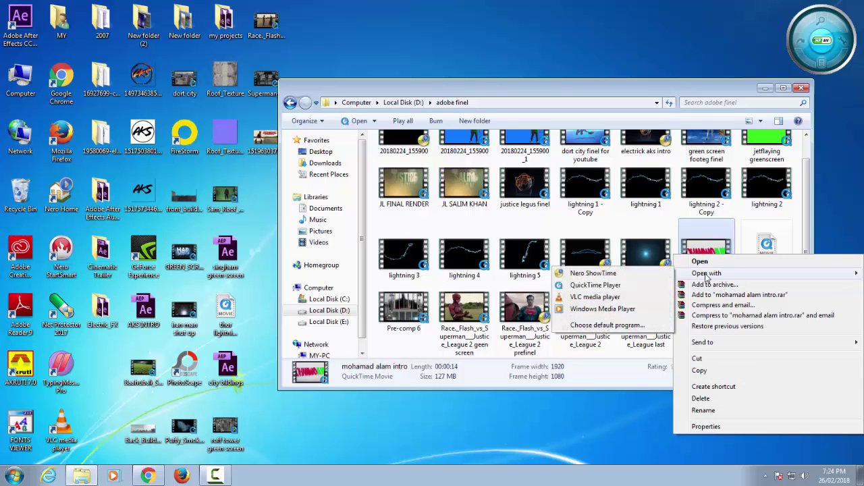
left_click(592, 285)
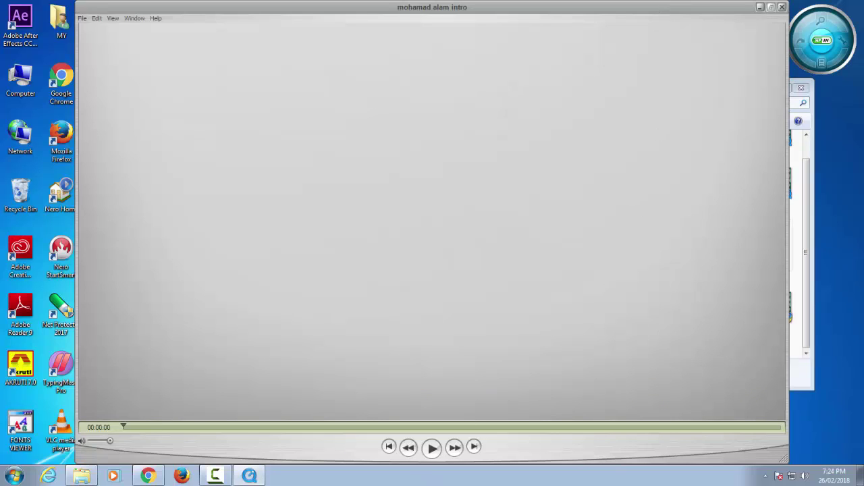
left_click(433, 449)
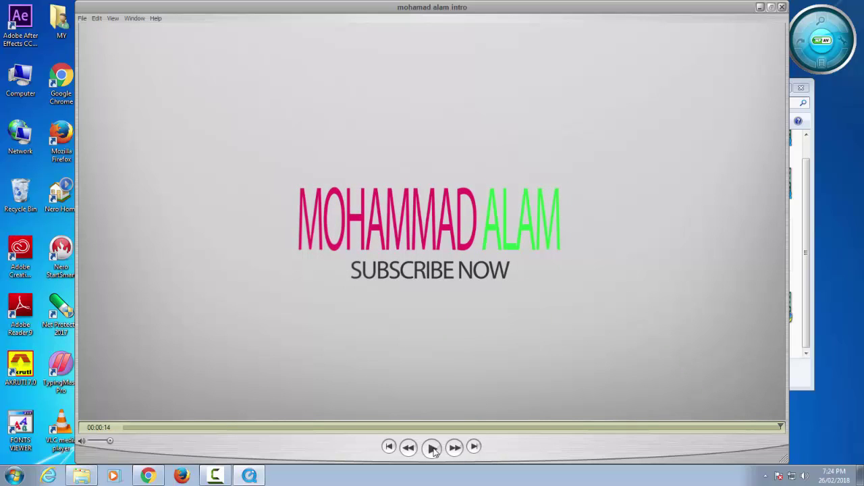
left_click(433, 448)
left_click(433, 448)
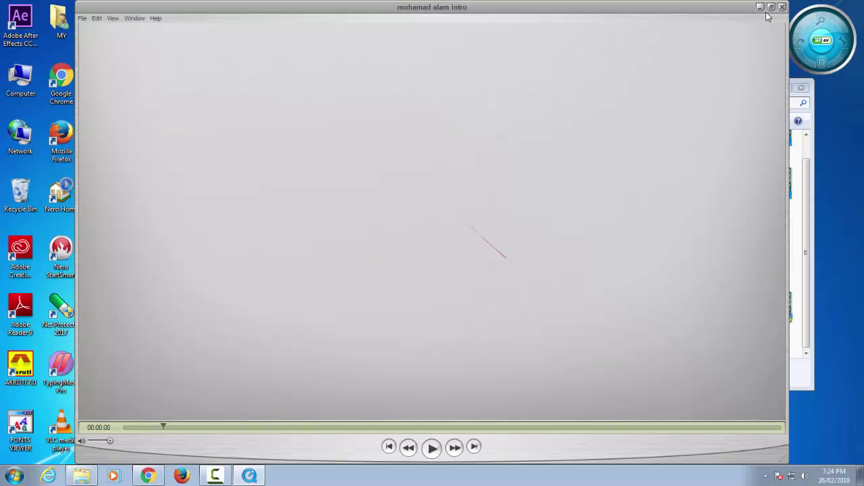
left_click_drag(731, 7, 727, 19)
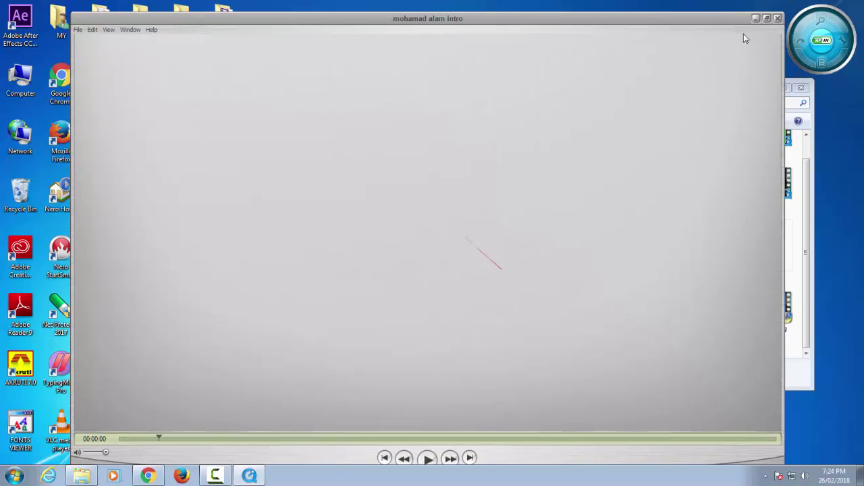
left_click_drag(643, 17, 650, 15)
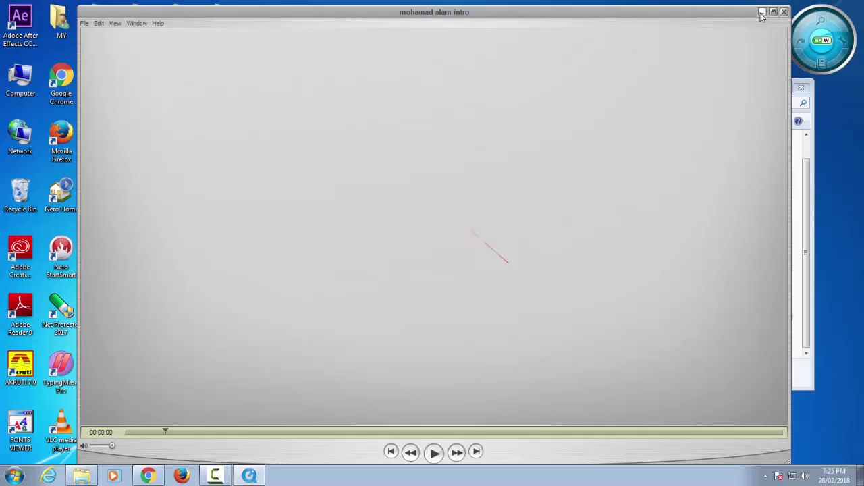
Close QuickTime Player and the adobe finel Explorer window, then refresh the desktop
left_click(784, 12)
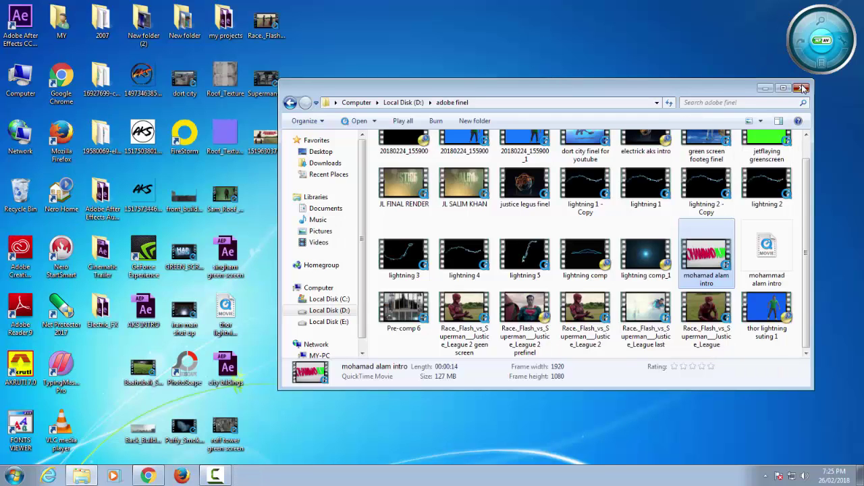
left_click(803, 88)
right_click(577, 58)
left_click(598, 88)
Refresh the desktop two more times
right_click(567, 44)
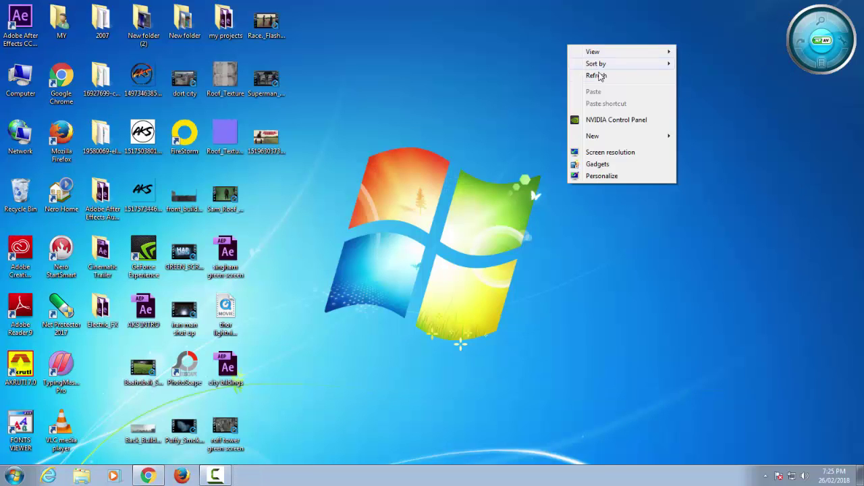
left_click(598, 76)
right_click(545, 45)
left_click(586, 76)
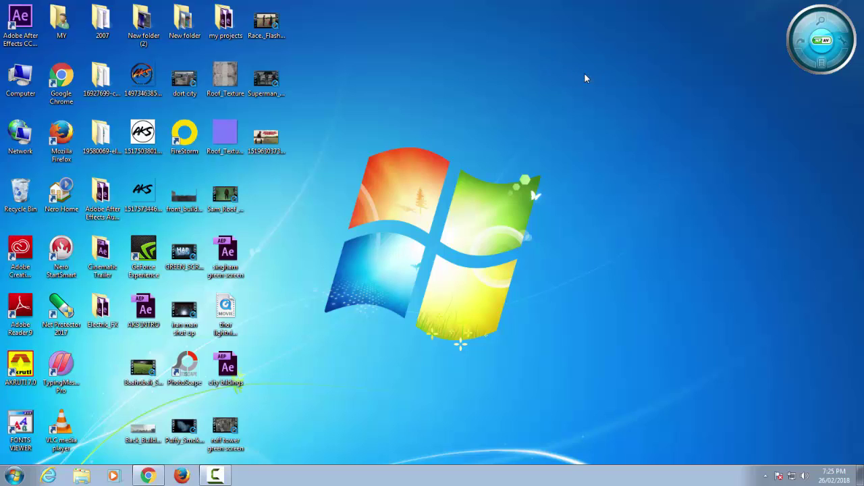